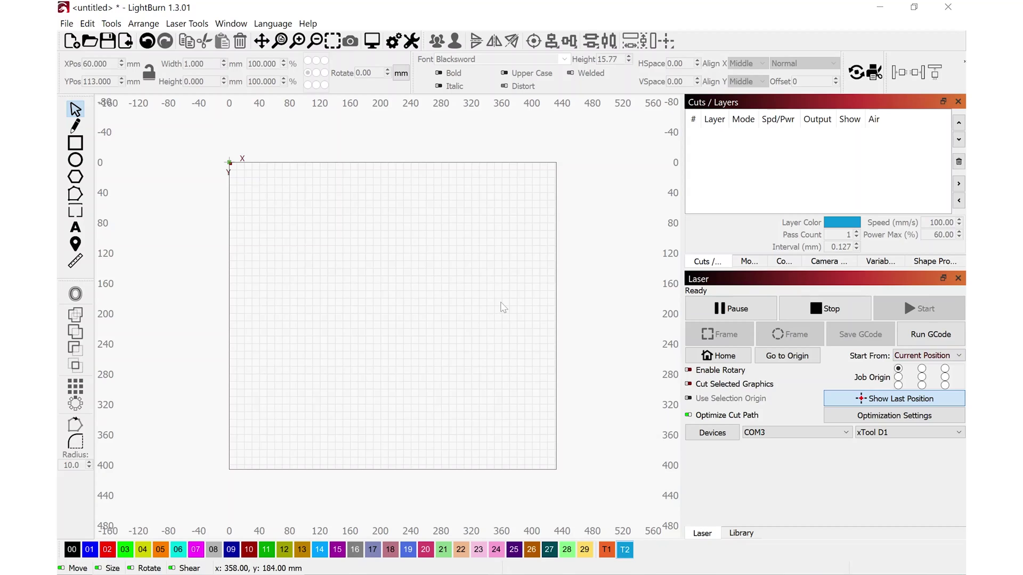
Draw a rectangle about 142 × 95 mm in the workspace on tool layer T2.
left_click(78, 147)
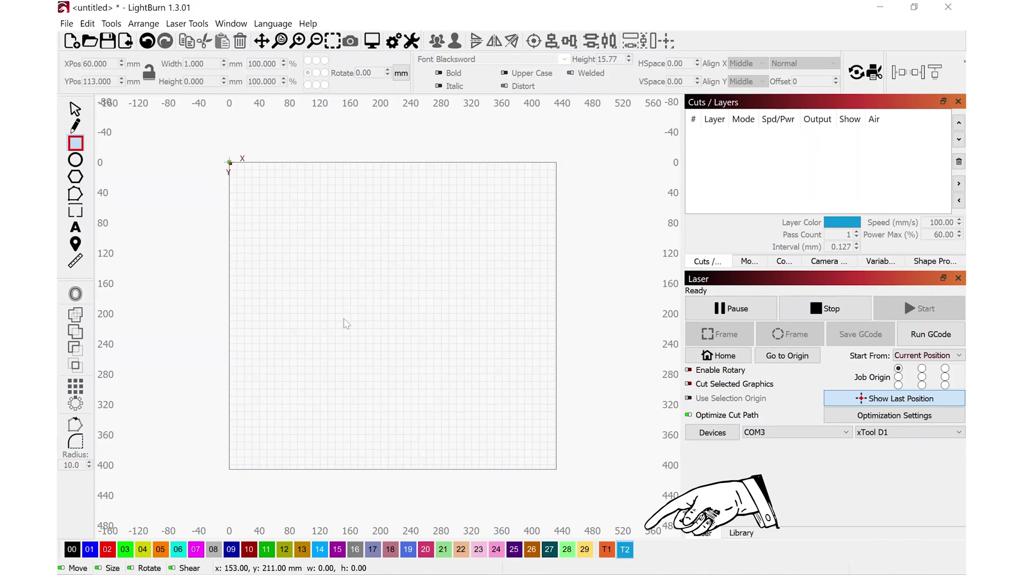
mouse_move(312, 255)
left_mouse_down()
mouse_move(353, 305)
mouse_move(421, 327)
left_mouse_up()
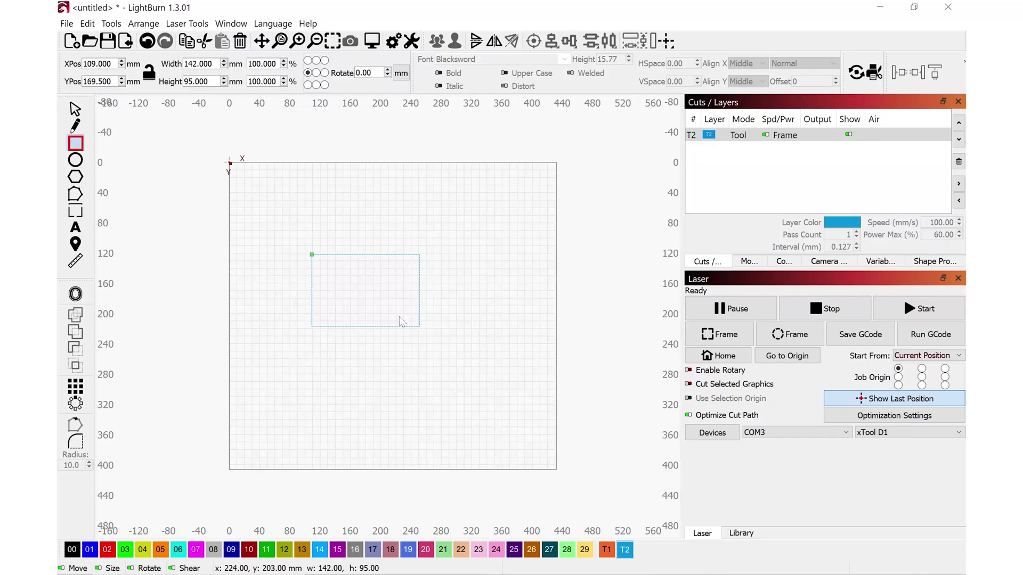
scroll(404, 322, "up", 2)
scroll(363, 308, "up", 1)
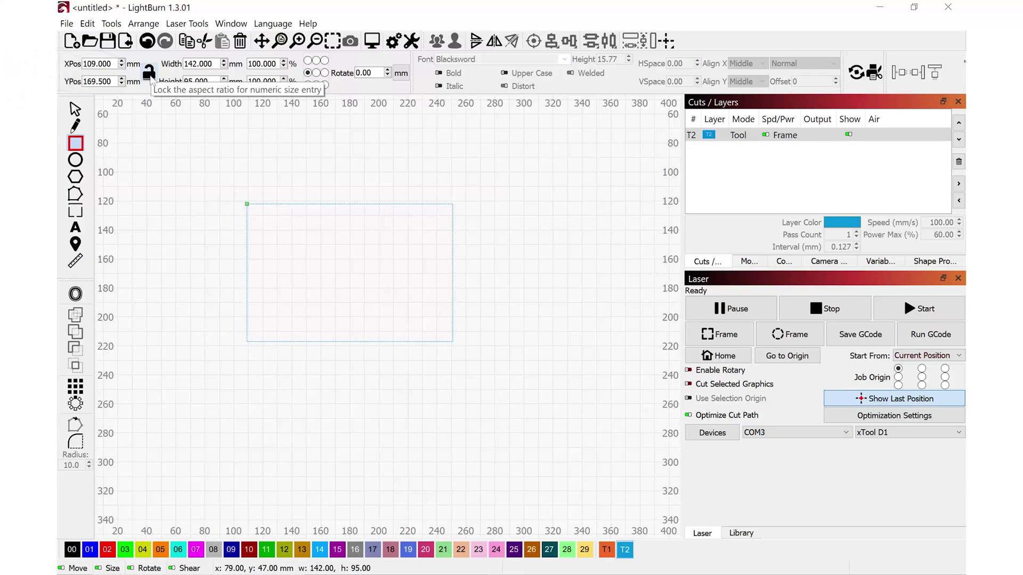
Set the rectangle's width to 90 mm and its height to 65 mm with the aspect ratio unlocked.
left_click_drag(212, 64, 182, 64)
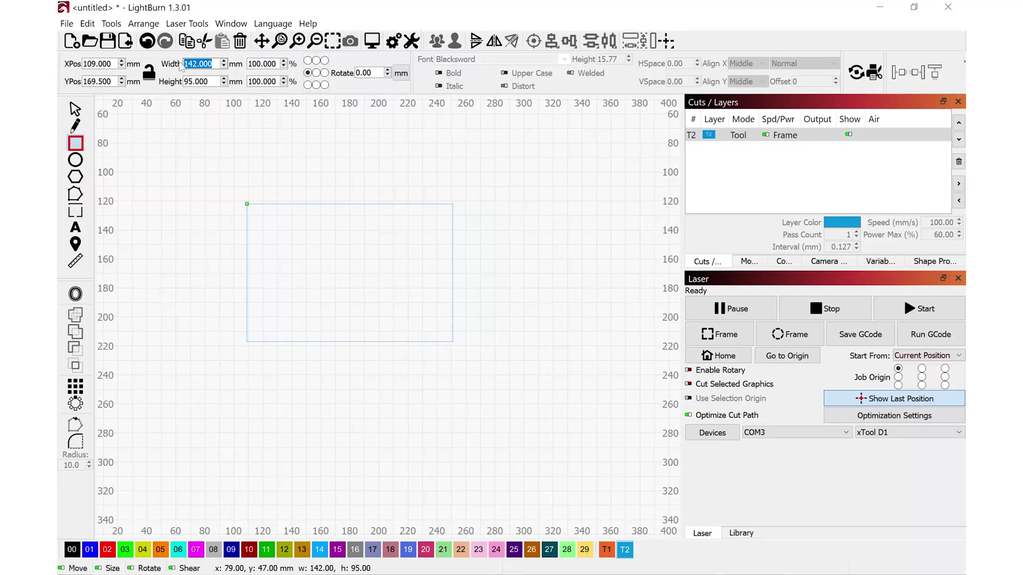
type("90")
key("Tab")
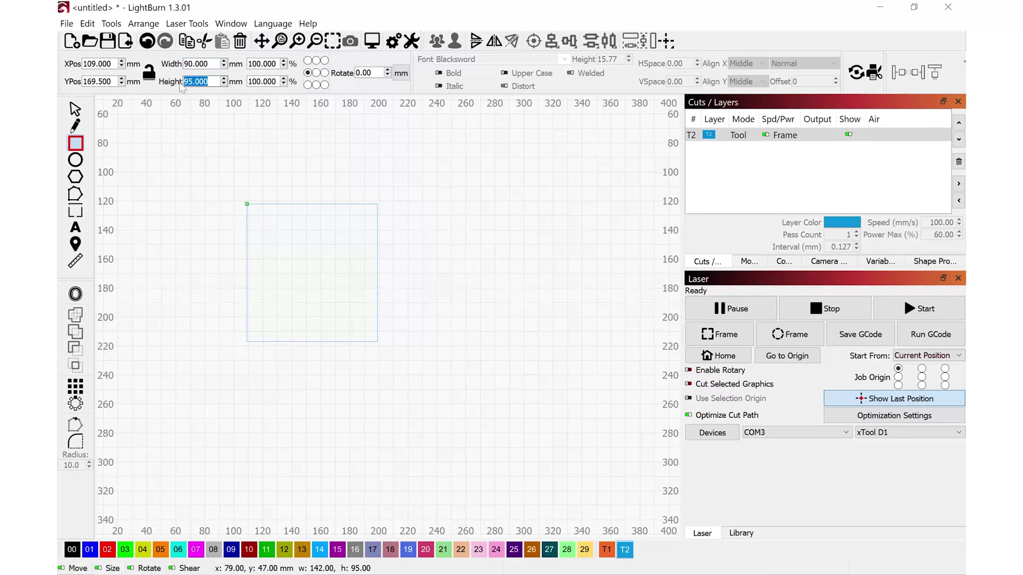
type("65")
key("Return")
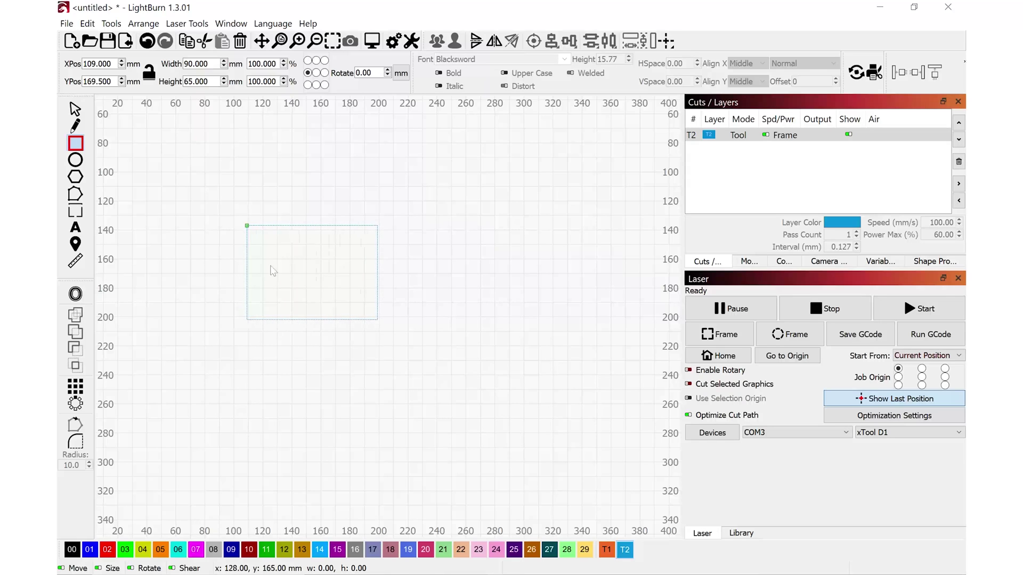
Add two separate text objects below the rectangle in the Blacksword font, "Happy" with "Birthday" underneath it.
left_click(76, 229)
left_click(272, 387)
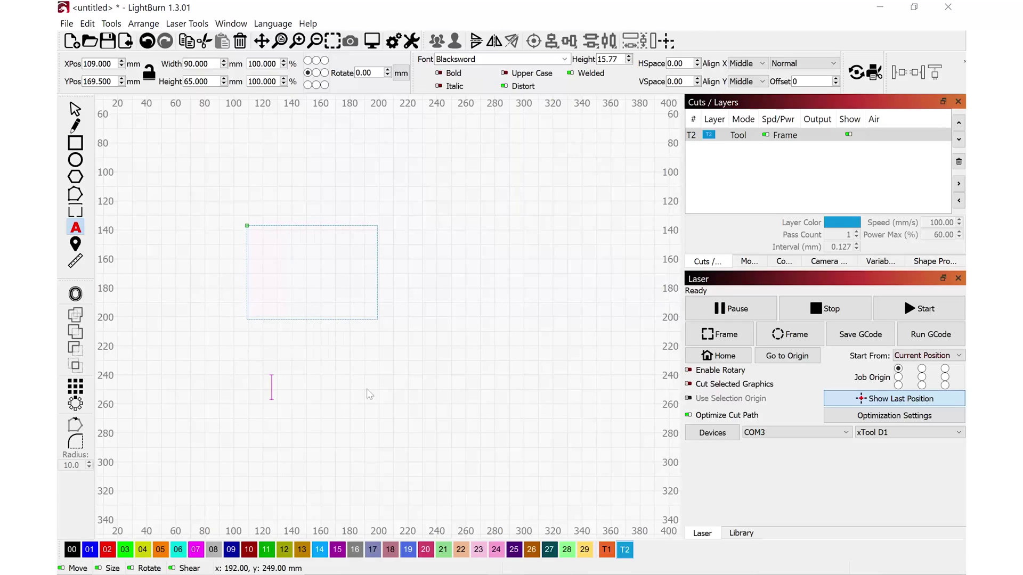
type("Happy")
left_click(248, 436)
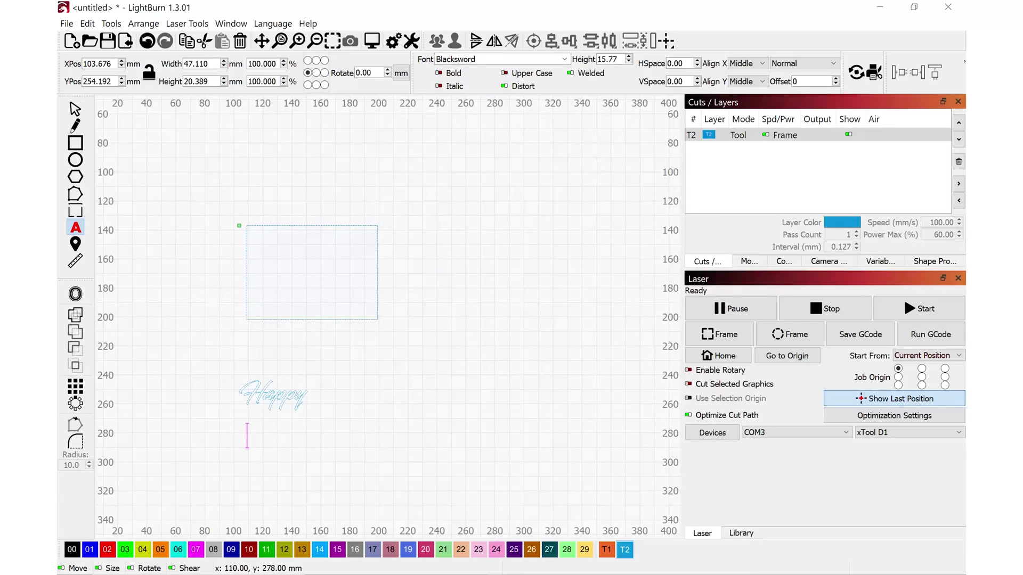
type("Birthday")
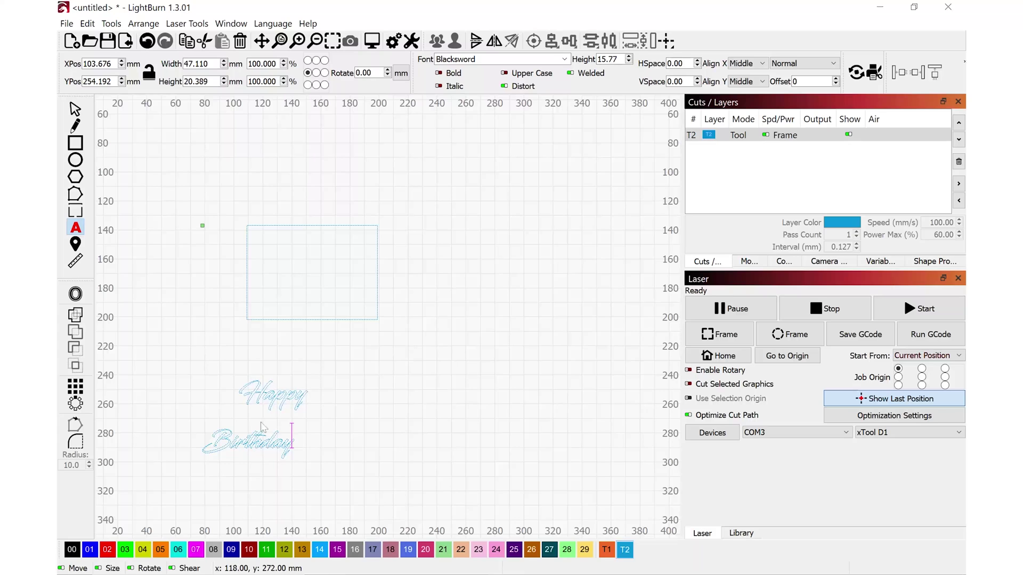
key("Escape")
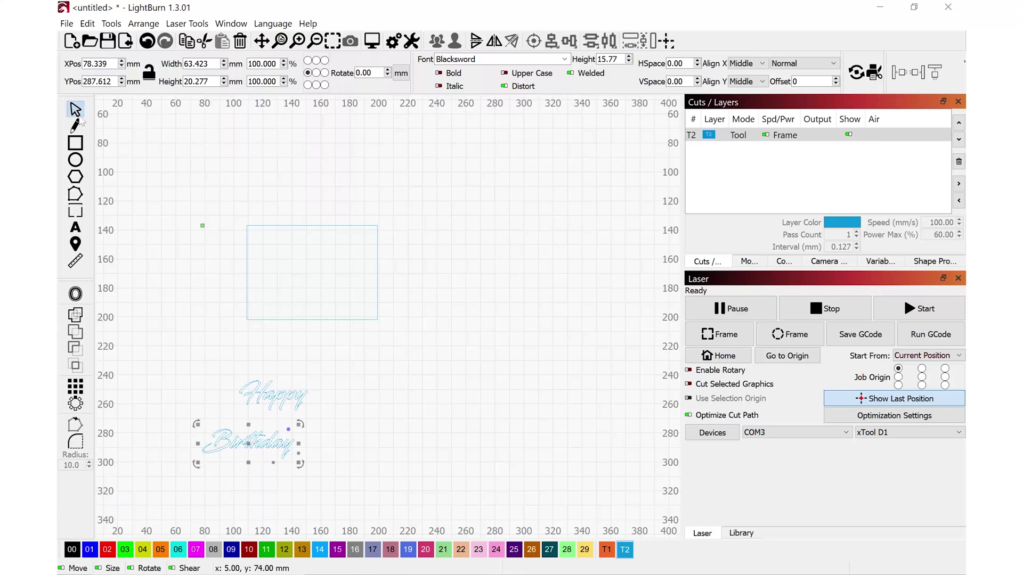
Assign both text objects to layer 05 and use Fill as the layer's mode.
left_click_drag(347, 466, 188, 368)
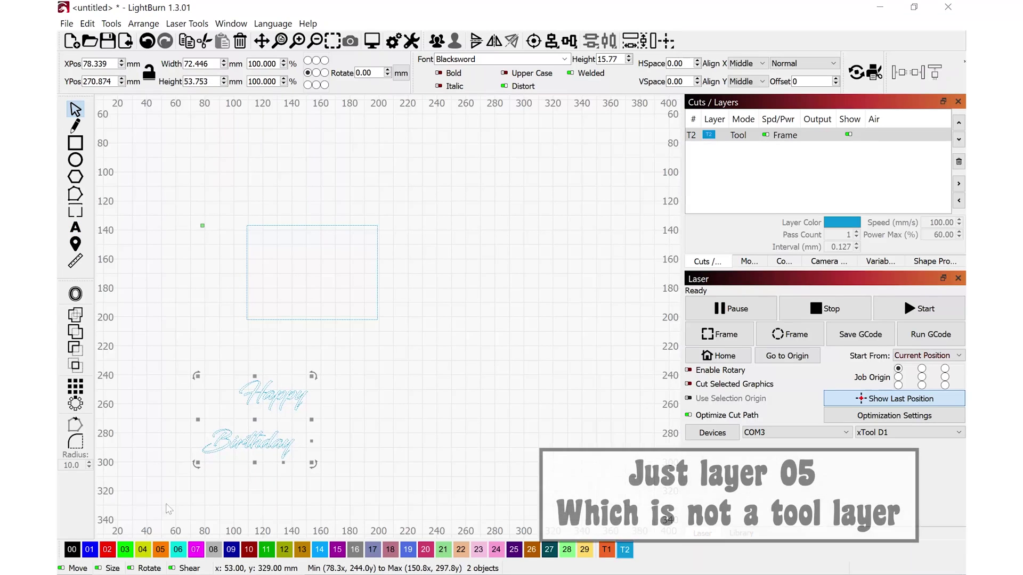
left_click(160, 557)
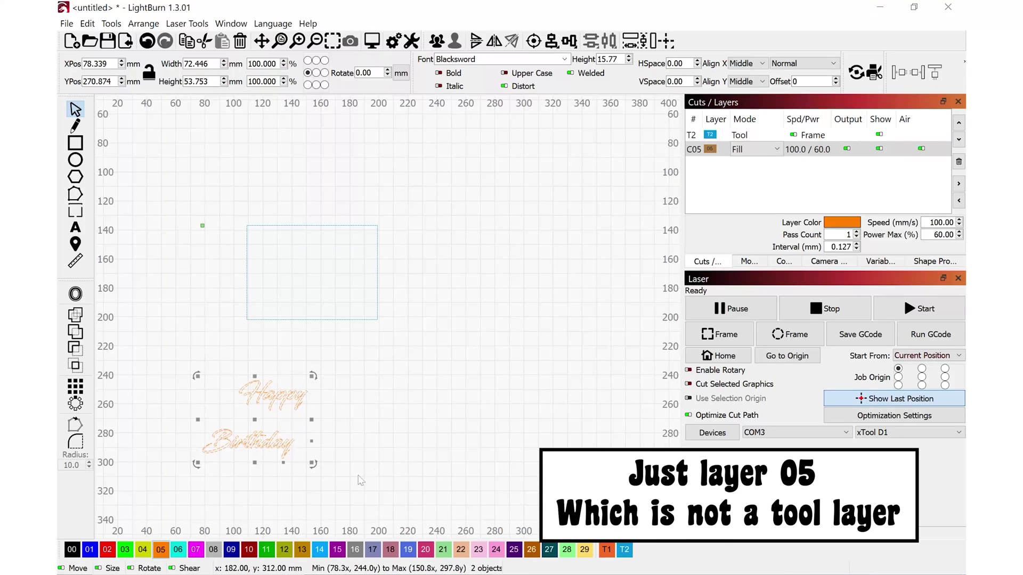
left_click(265, 412)
scroll(265, 412, "up", 2)
scroll(265, 411, "up", 5)
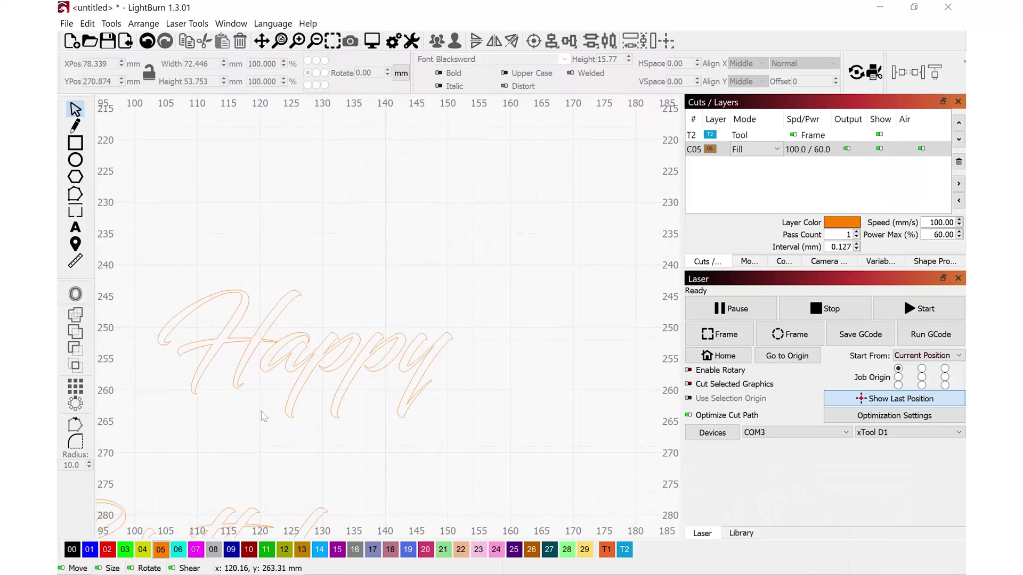
left_click(777, 149)
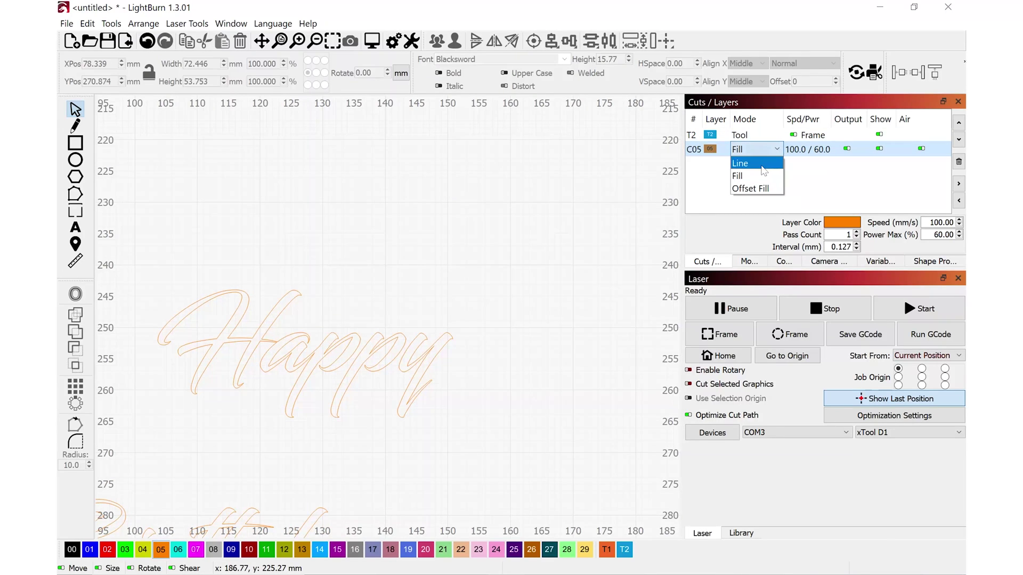
left_click(762, 176)
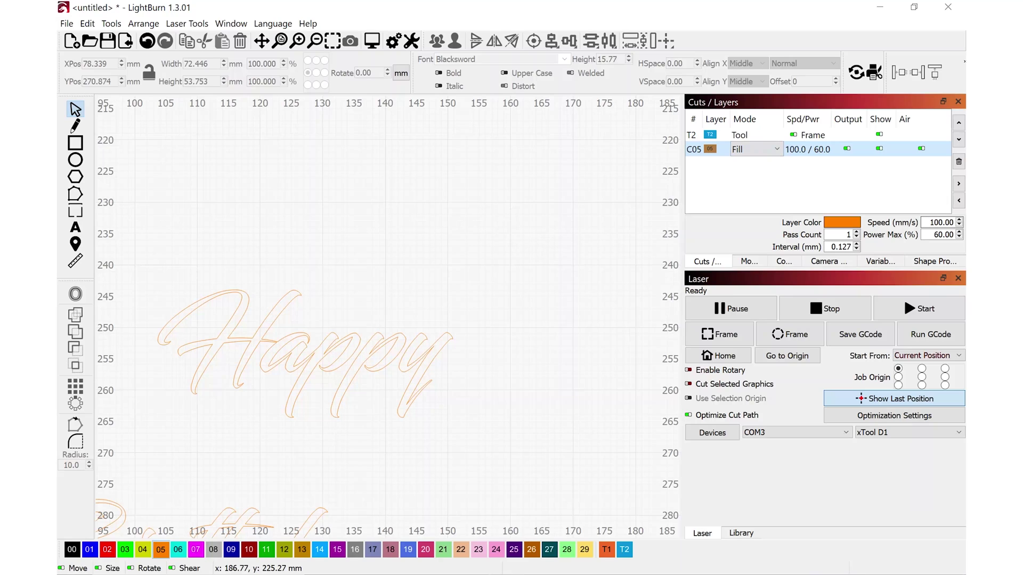
Offset the "Happy" text outward by 1.70 mm with round corners and outer shapes only, keeping the original text.
scroll(339, 326, "down", 2)
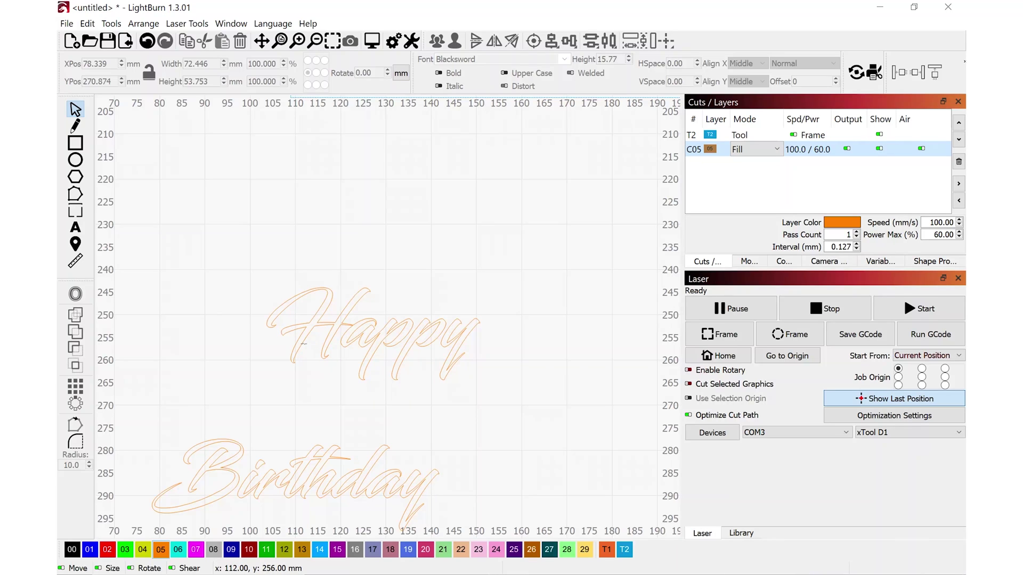
left_click(303, 342)
left_click(75, 294)
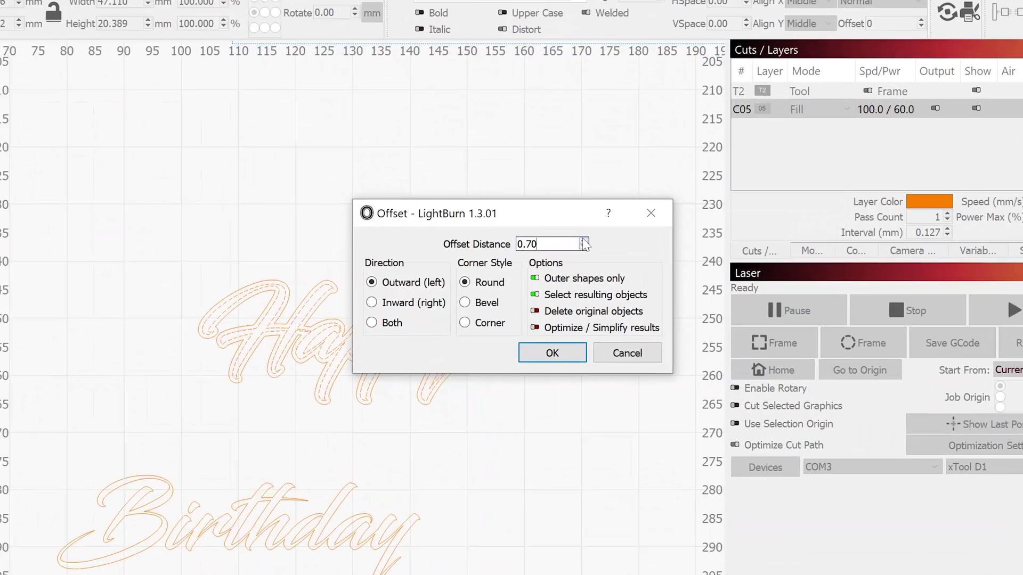
left_click(613, 216)
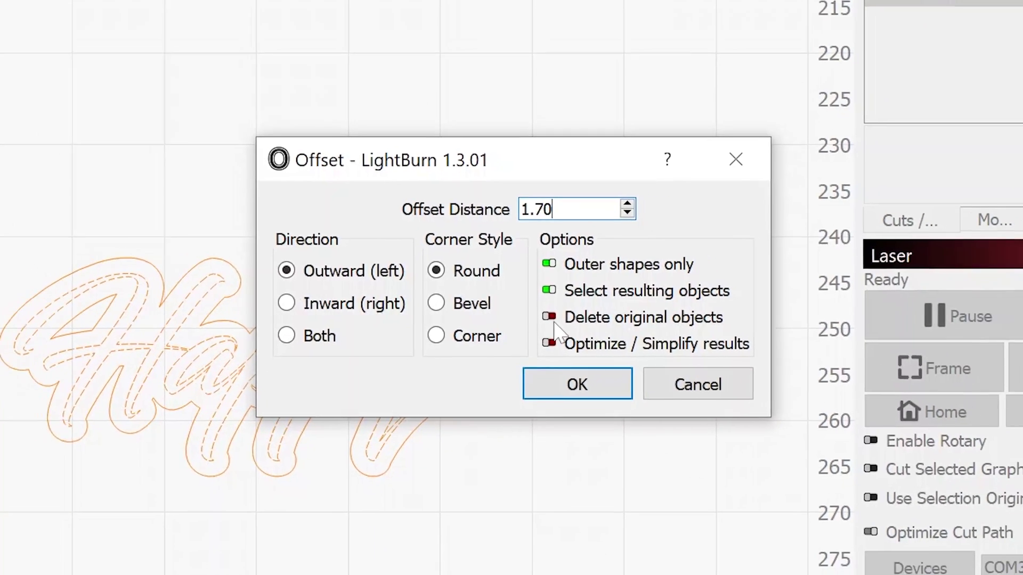
left_click(577, 384)
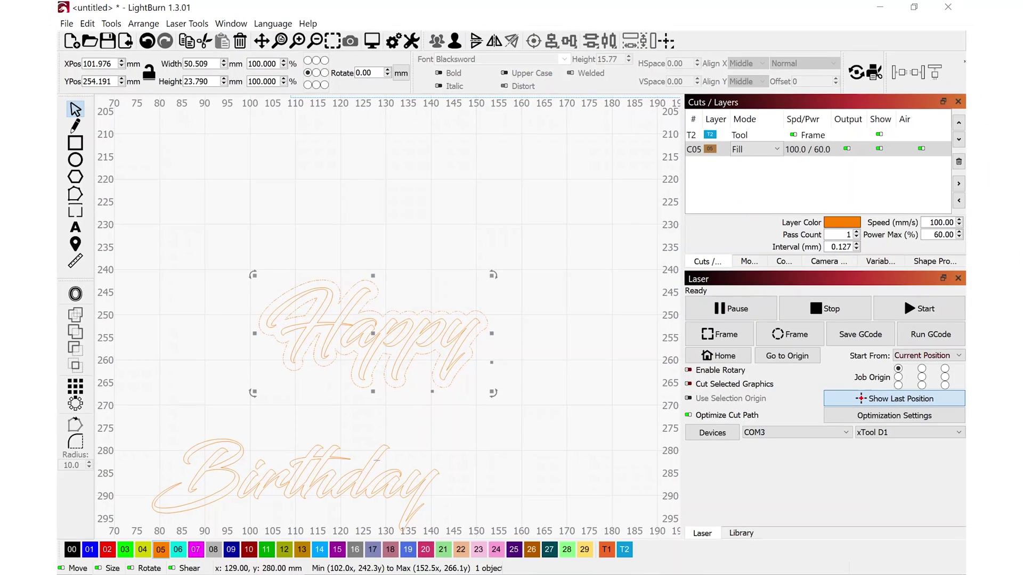
Offset the "Birthday" text outward by 1.70 mm using the same round-corner, outer-shapes-only options.
left_click(377, 456)
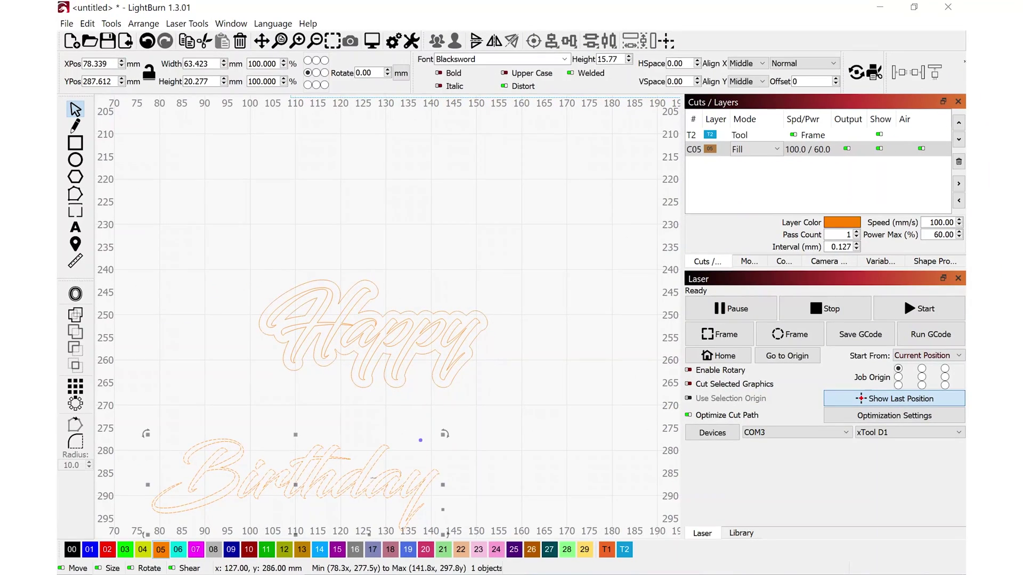
left_click(76, 294)
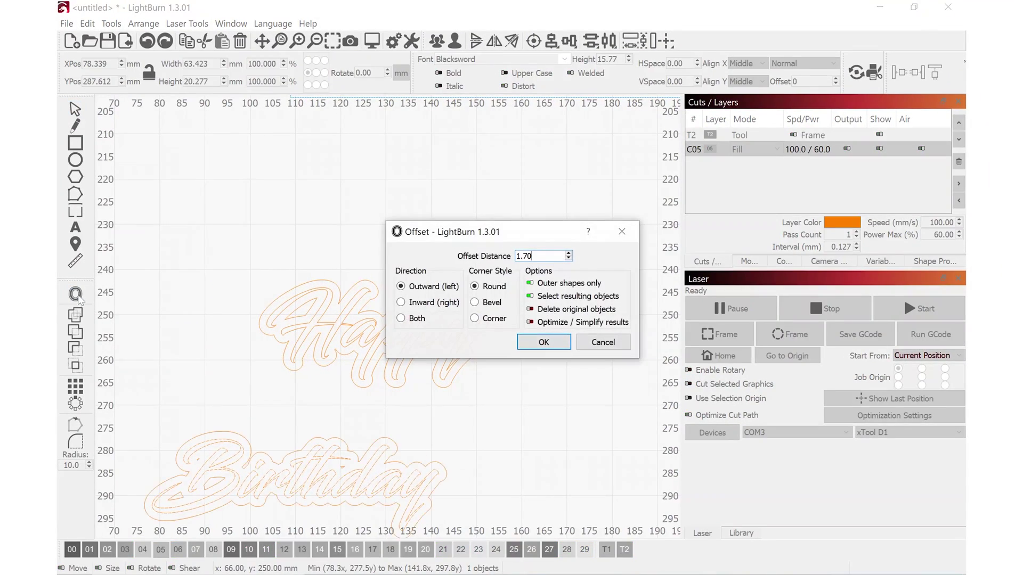
left_click(543, 342)
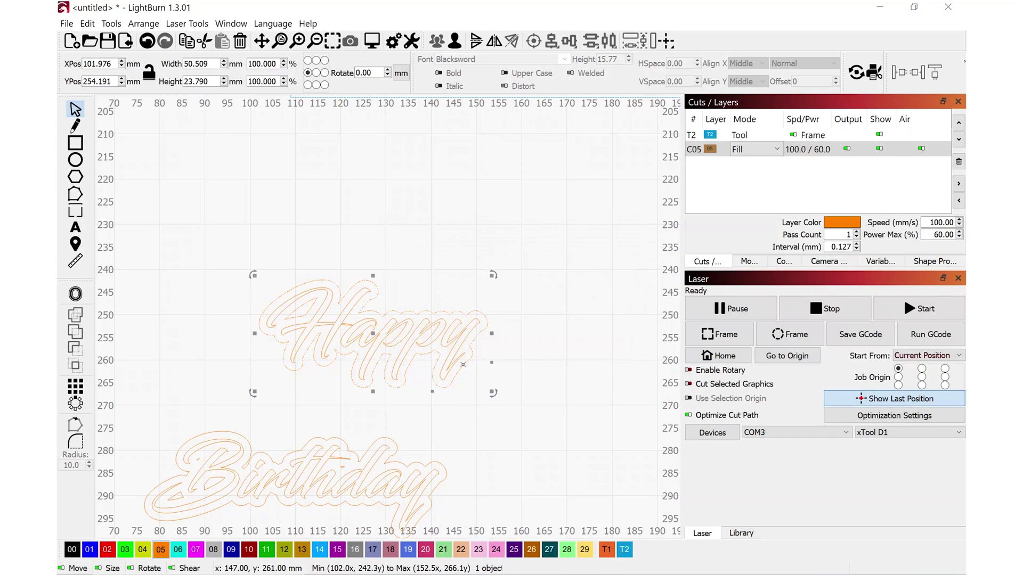
Assign the offset outlines of both words to layer 06.
left_click(446, 473, "shift")
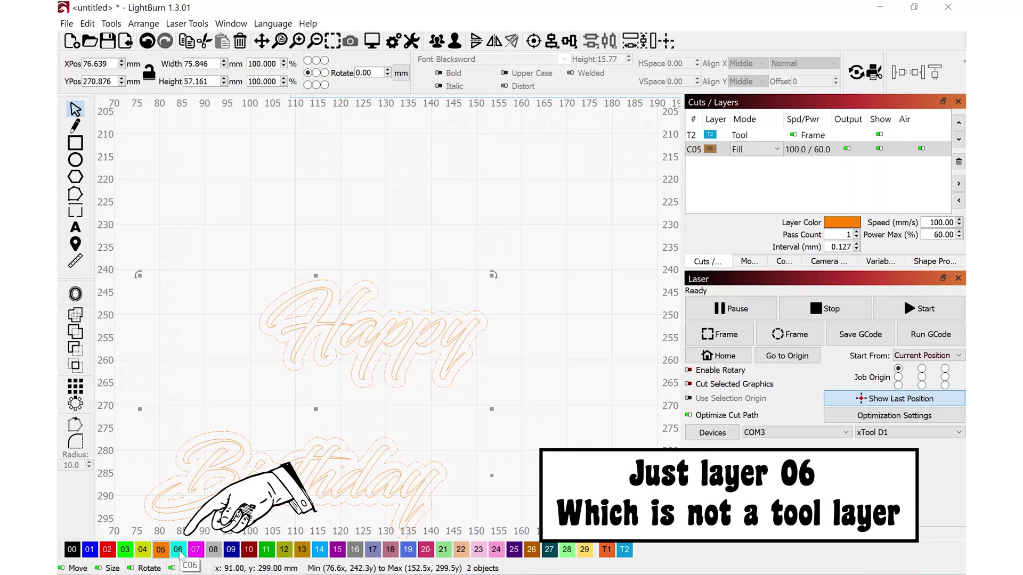
left_click(179, 551)
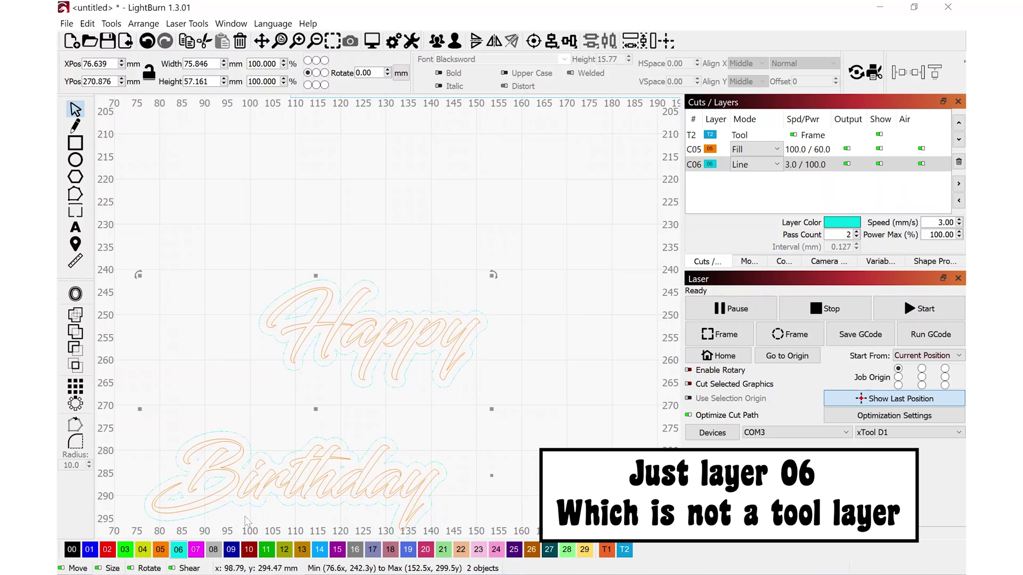
left_click(525, 497)
Move the "Birthday" text together with its outline up beneath "Happy" so that the outlines of both words overlap.
scroll(525, 497, "down", 3)
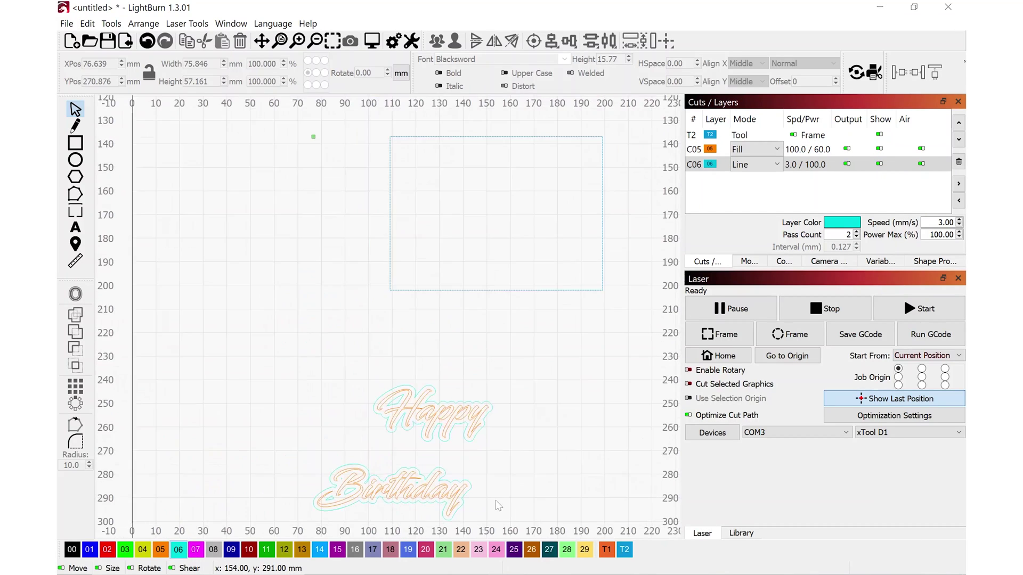
left_click_drag(527, 483, 508, 400)
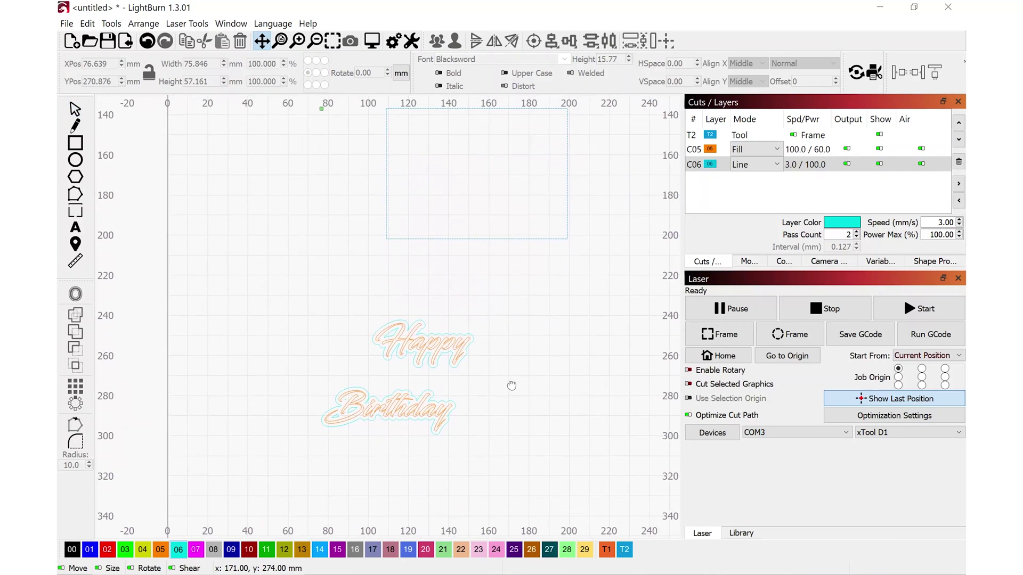
left_click_drag(481, 456, 305, 375)
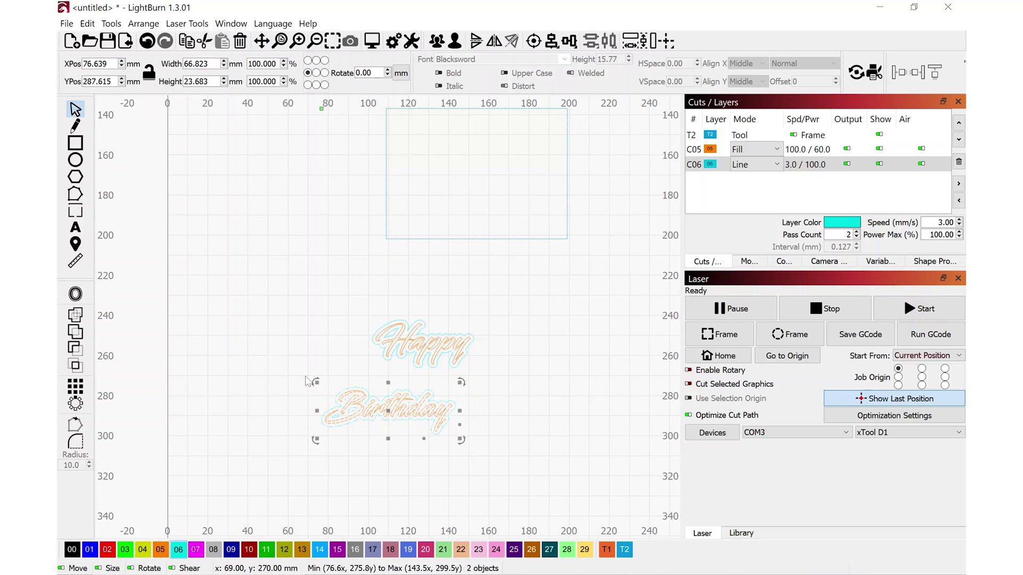
scroll(392, 401, "up", 1)
scroll(392, 401, "up", 3)
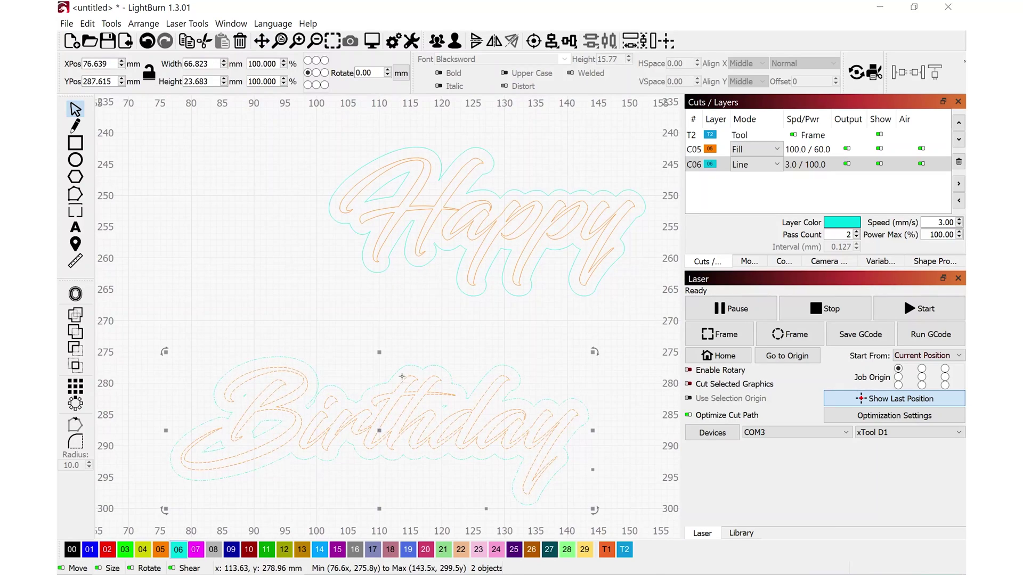
left_click_drag(398, 396, 506, 364)
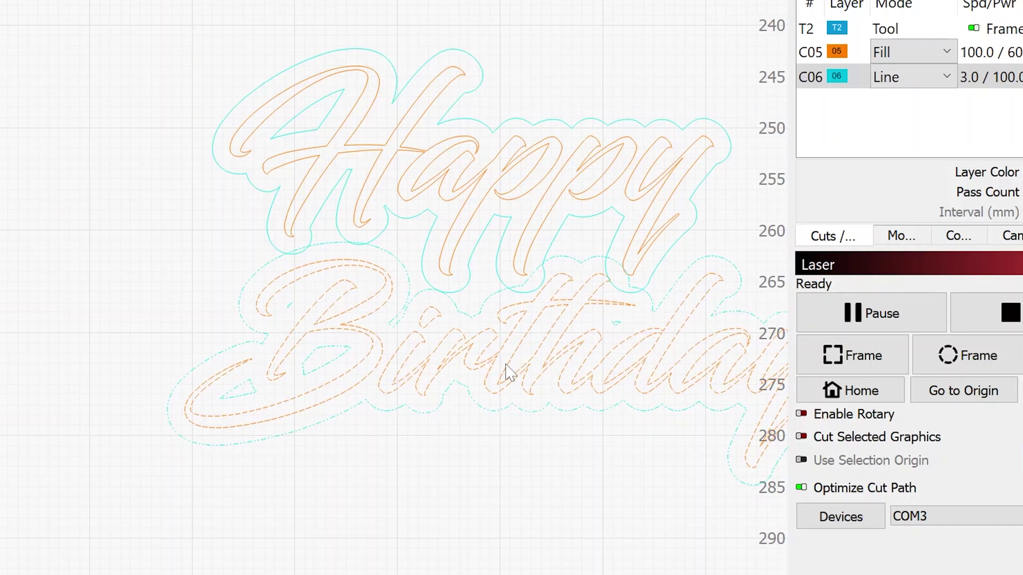
left_click_drag(506, 367, 506, 367)
left_click_drag(510, 368, 505, 358)
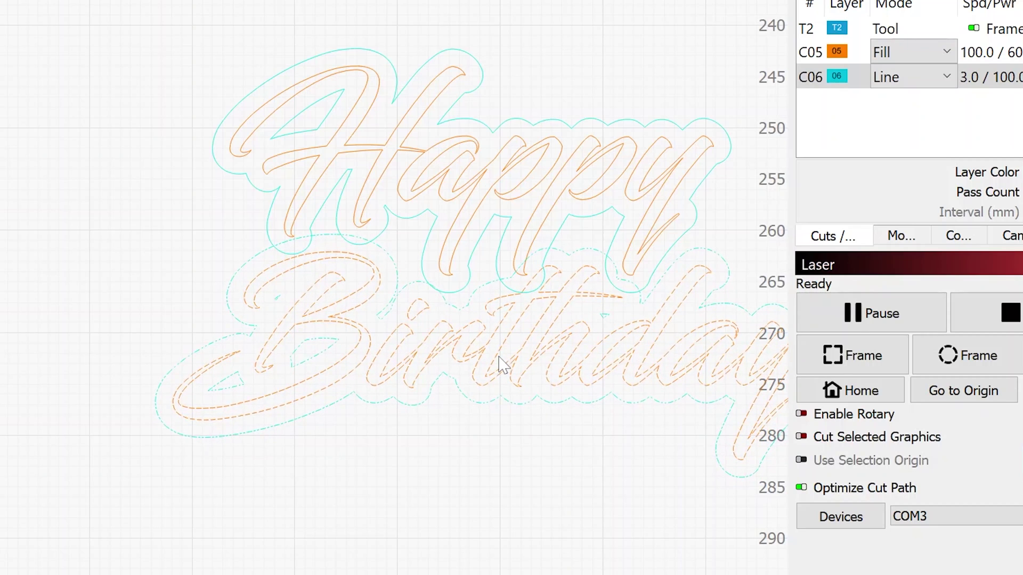
left_click(504, 380)
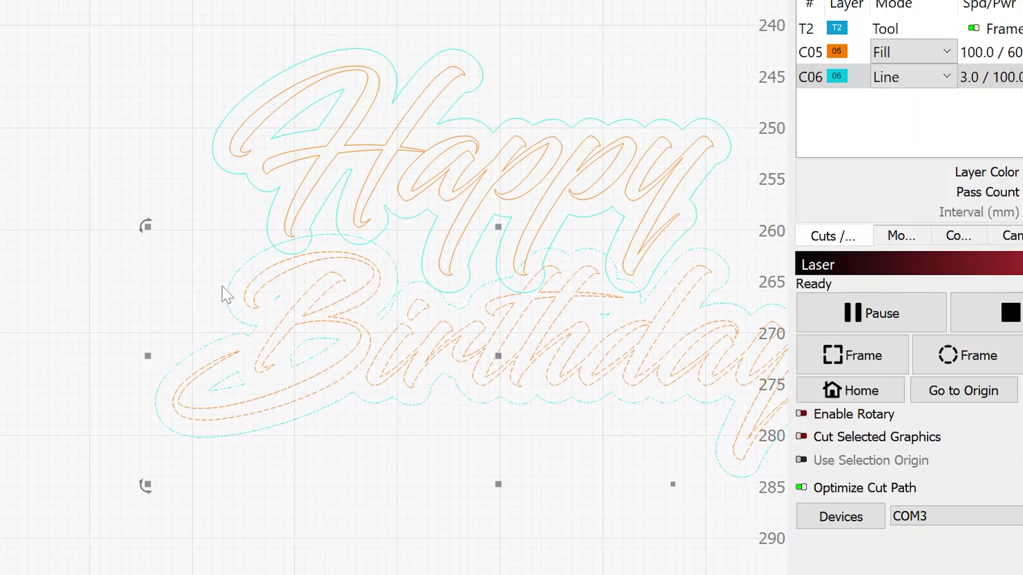
left_click(131, 139)
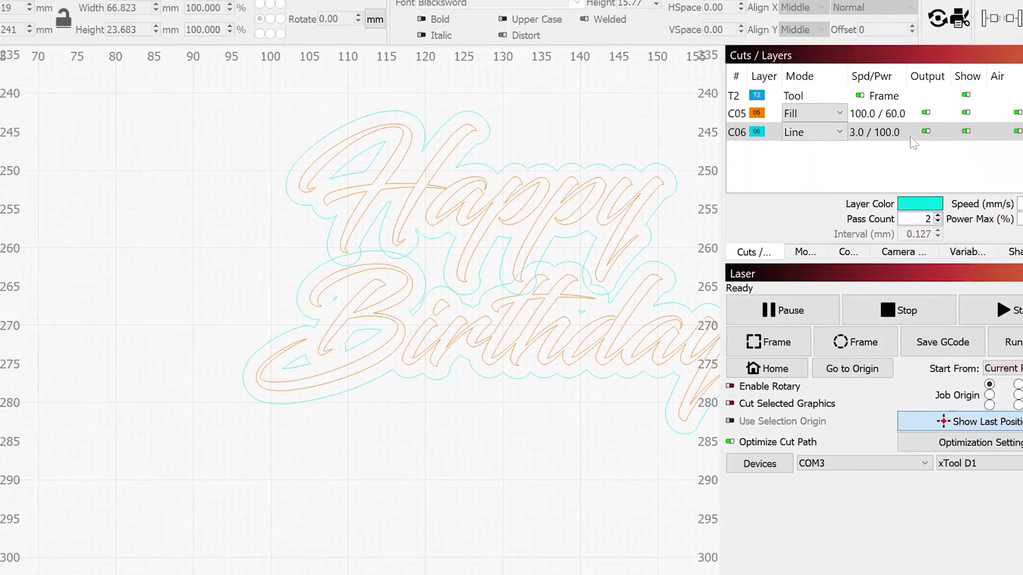
Select all shapes on layer C06 and weld the two overlapping outlines into a single shape.
left_click(910, 137)
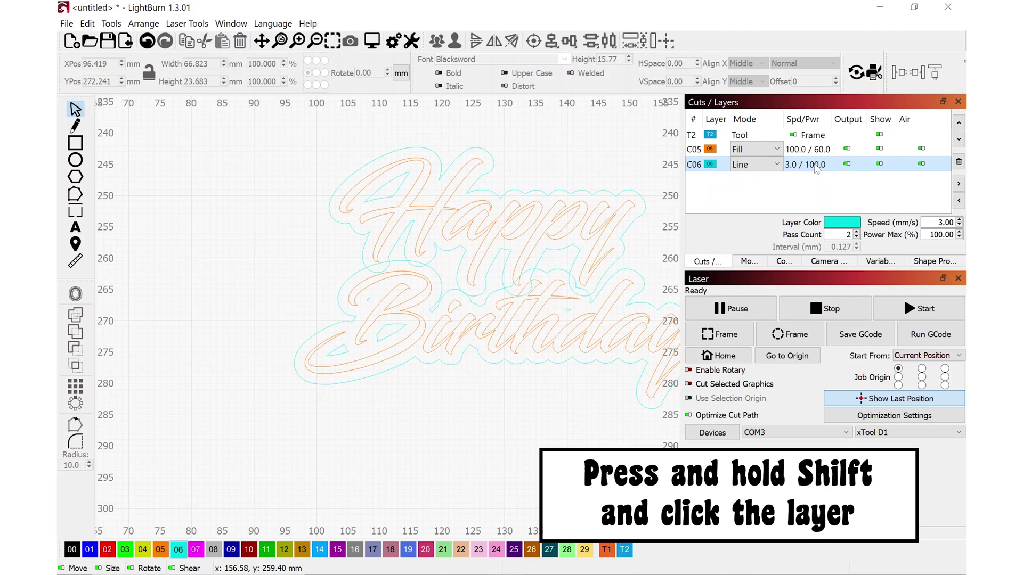
left_click(815, 169, "shift")
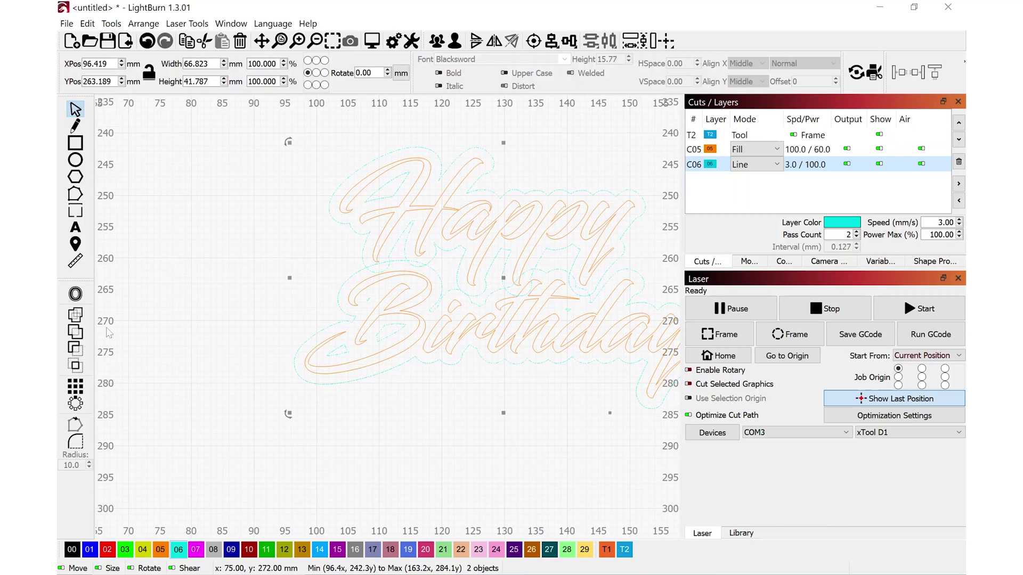
left_click(76, 315)
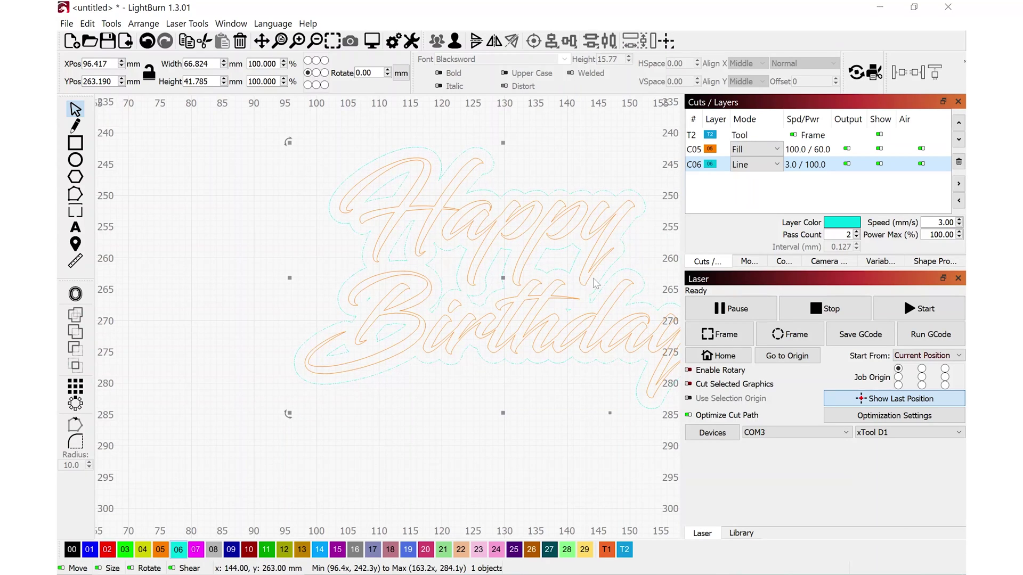
Select both words with their welded outline and move the whole design up into the 90 × 65 mm guide rectangle.
scroll(512, 437, "down", 3)
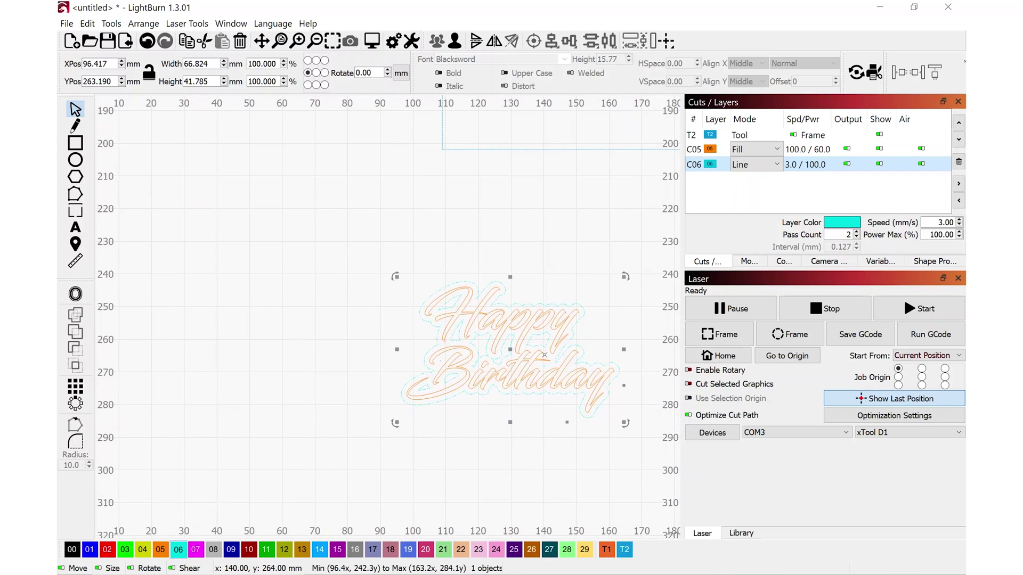
scroll(541, 350, "up", 3)
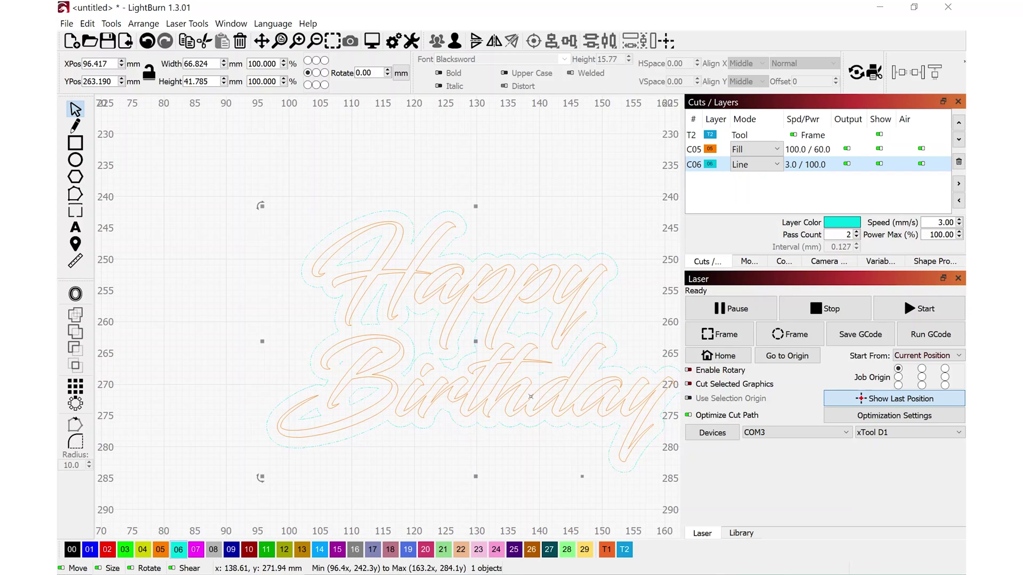
left_click_drag(574, 428, 130, 124)
scroll(375, 332, "down", 8)
left_click_drag(375, 332, 400, 201)
scroll(403, 180, "up", 5)
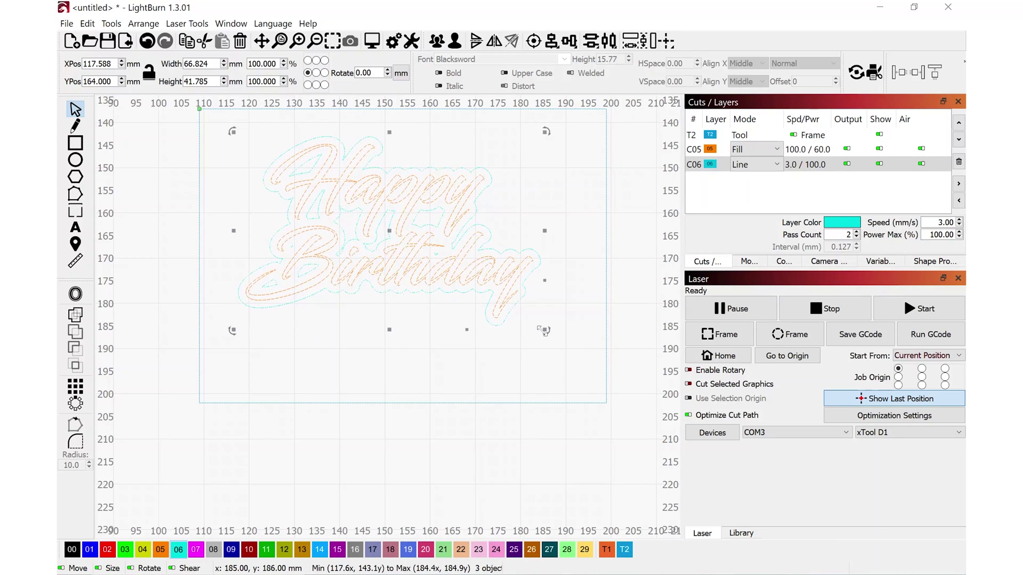
Enlarge the whole design to about 77 × 48 mm and position it inside the guide rectangle with room below.
left_click_drag(543, 330, 618, 406)
left_click(458, 262)
left_click_drag(447, 269, 406, 259)
left_click_drag(616, 388, 542, 344)
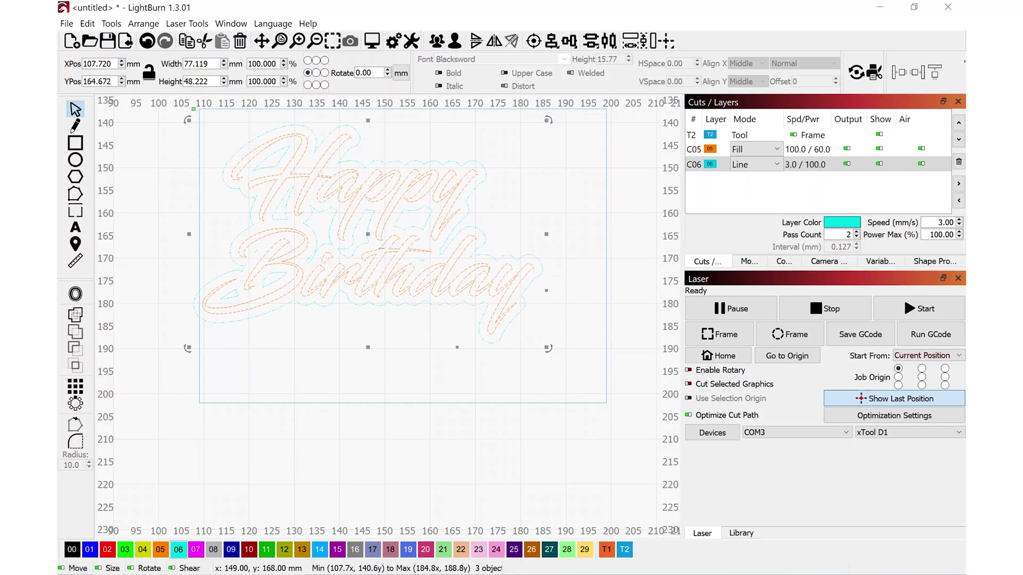
left_click_drag(367, 236, 392, 256)
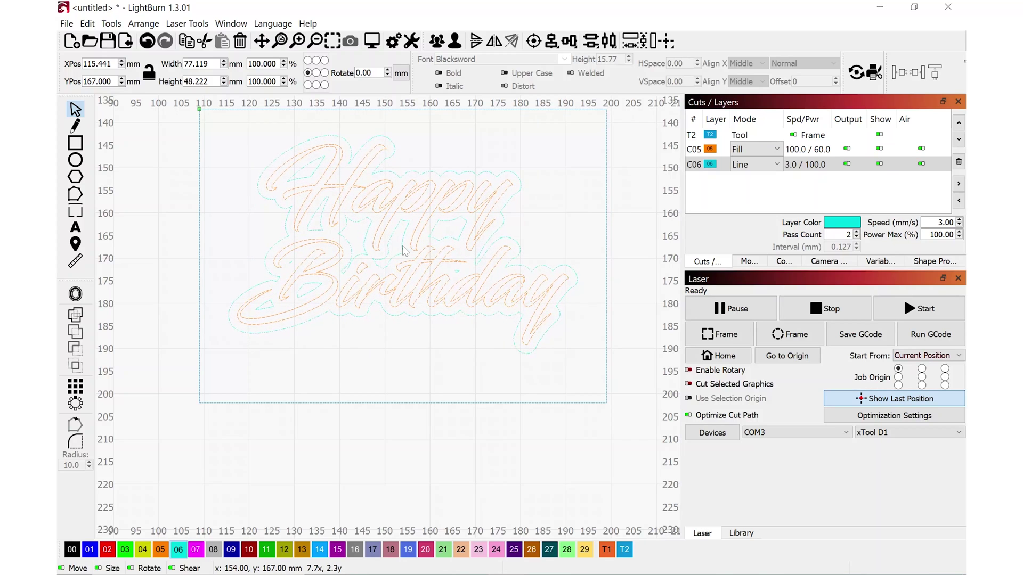
left_click(472, 445)
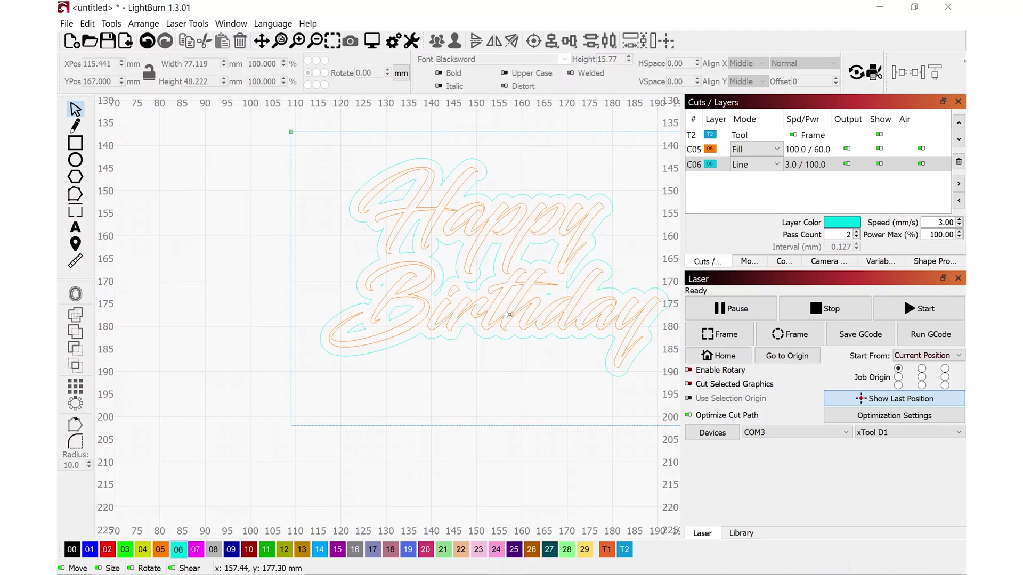
Weld an ellipse of about 31 × 10 mm onto the underside of the "Birthday" outline, overlapping its lower edge.
key("space")
left_click_drag(526, 309, 428, 293)
left_click(75, 161)
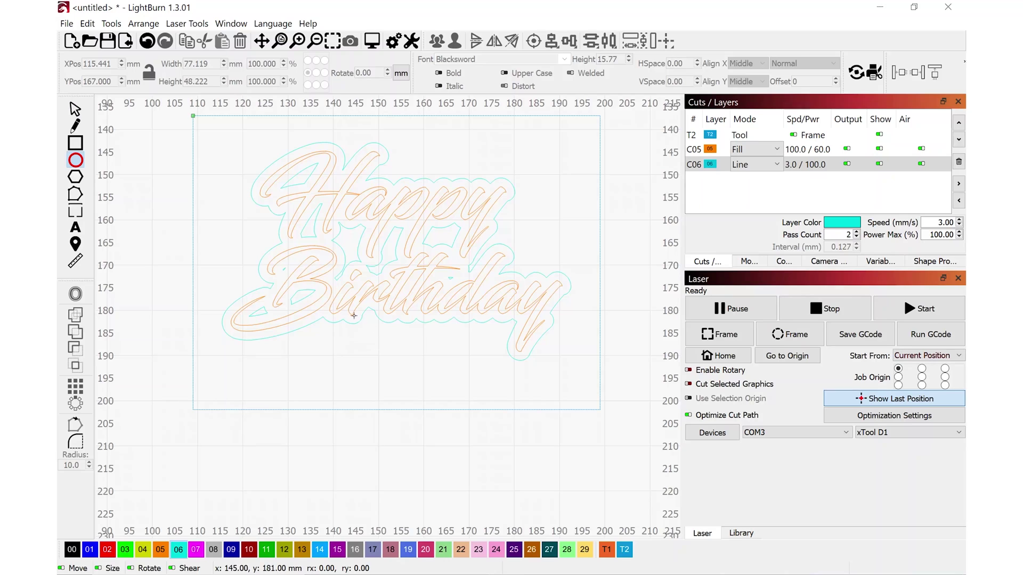
left_click_drag(343, 321, 478, 367)
key("Escape")
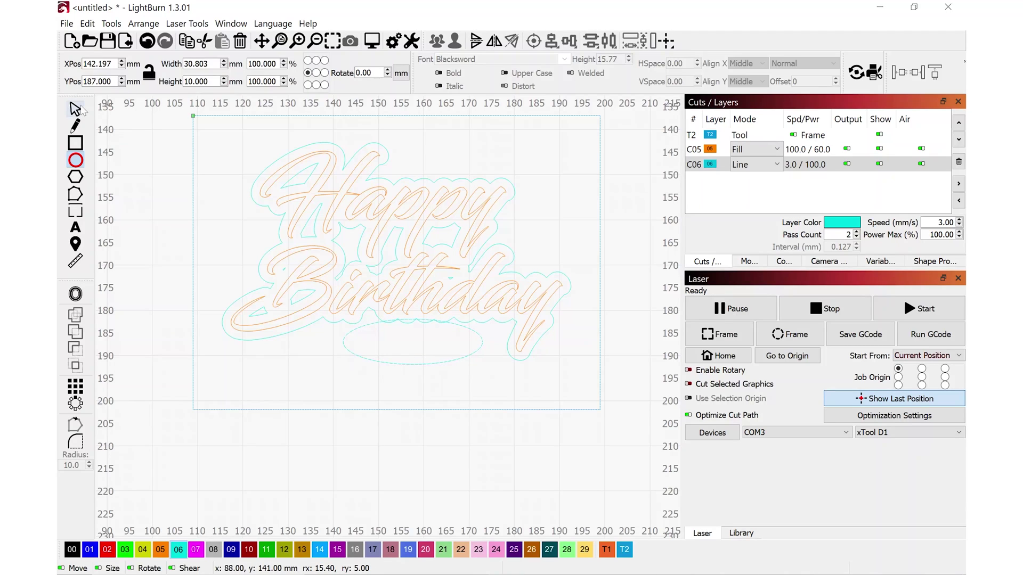
left_click_drag(412, 347, 400, 323)
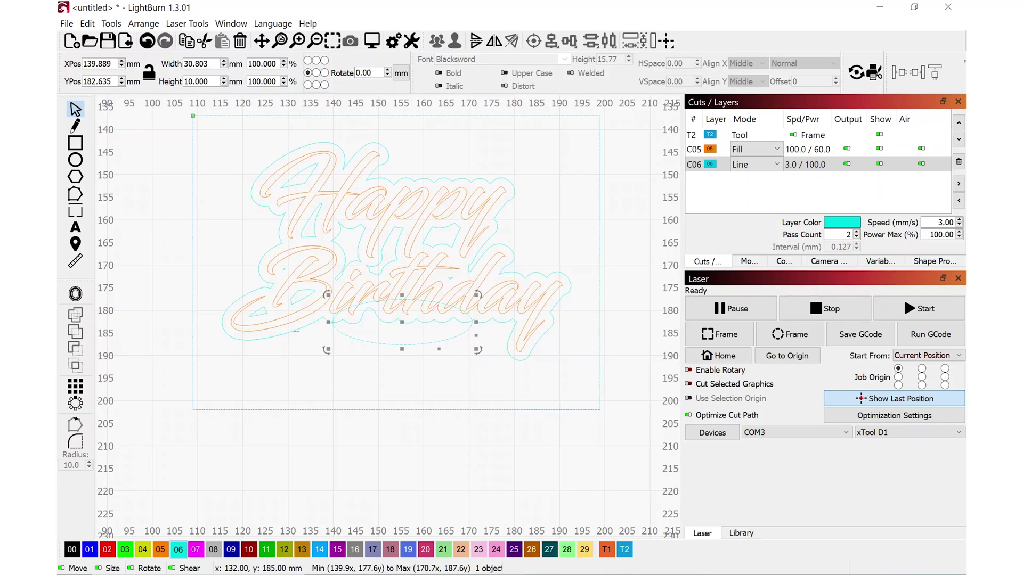
key("ctrl+a")
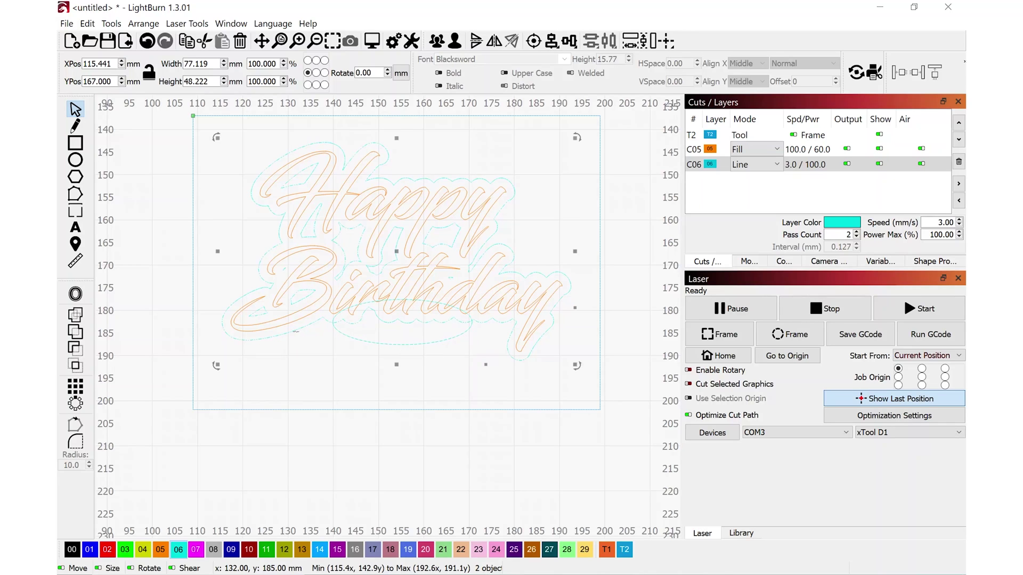
left_click(76, 316)
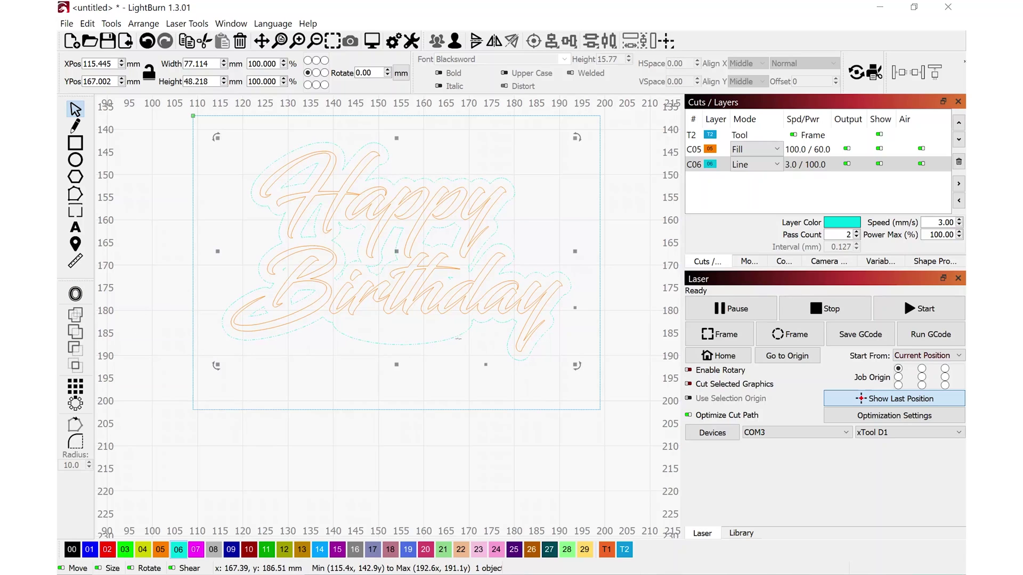
Draw a polygon about 14 × 22 mm below the welded ellipse and reduce it to 3 sides.
left_click(75, 177)
left_click_drag(375, 349, 438, 440)
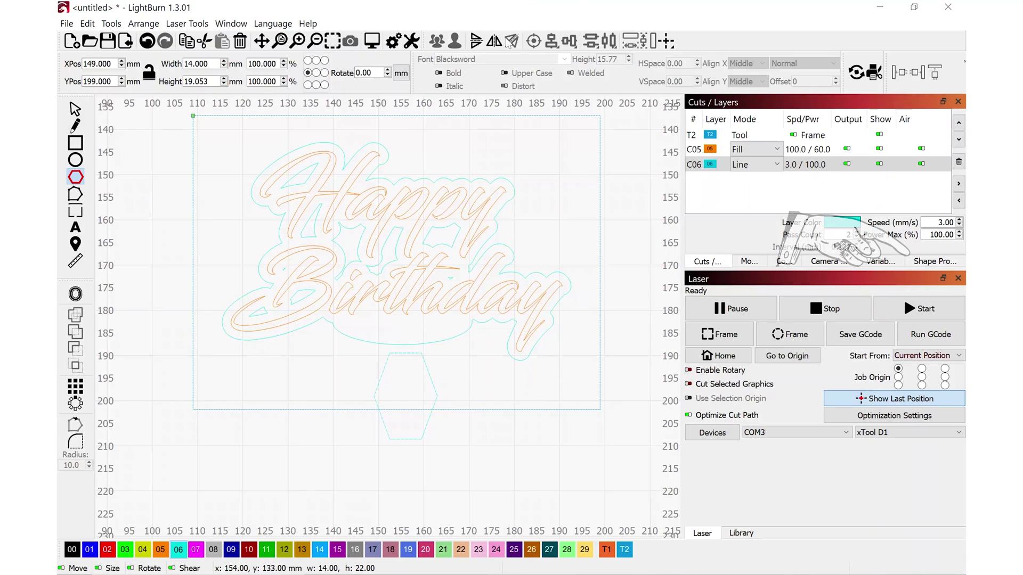
left_click(934, 264)
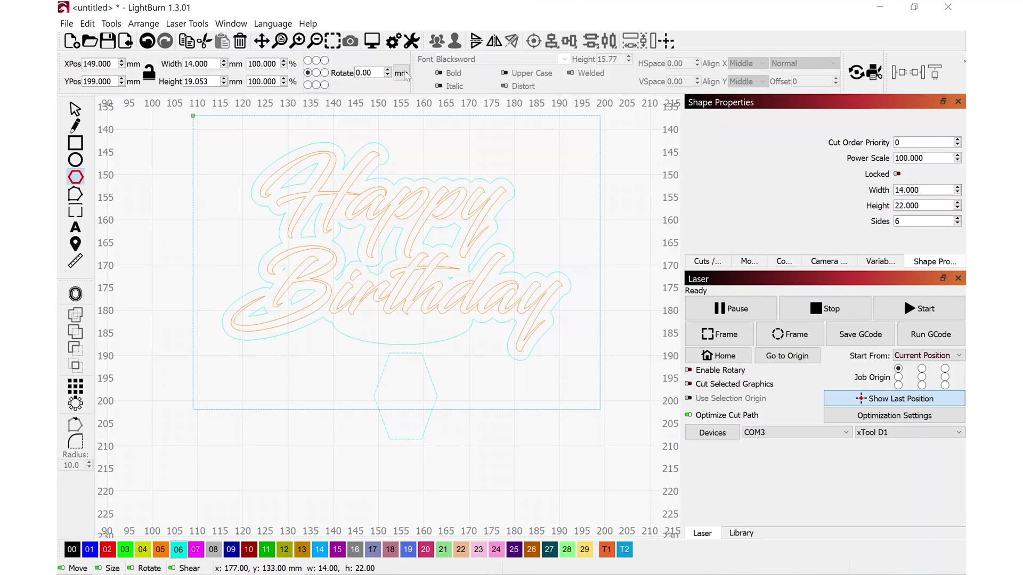
left_click(227, 24)
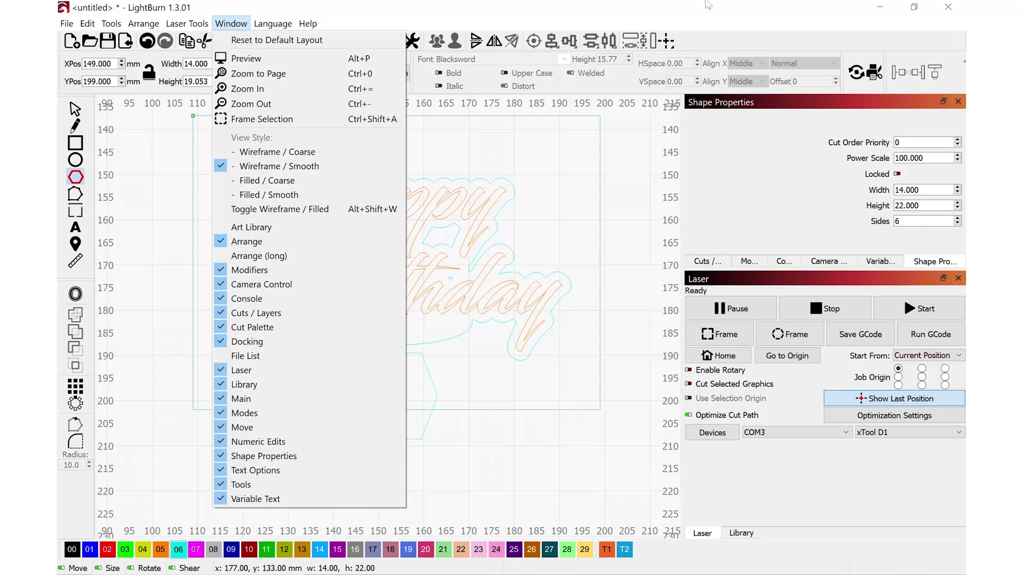
left_click(939, 255)
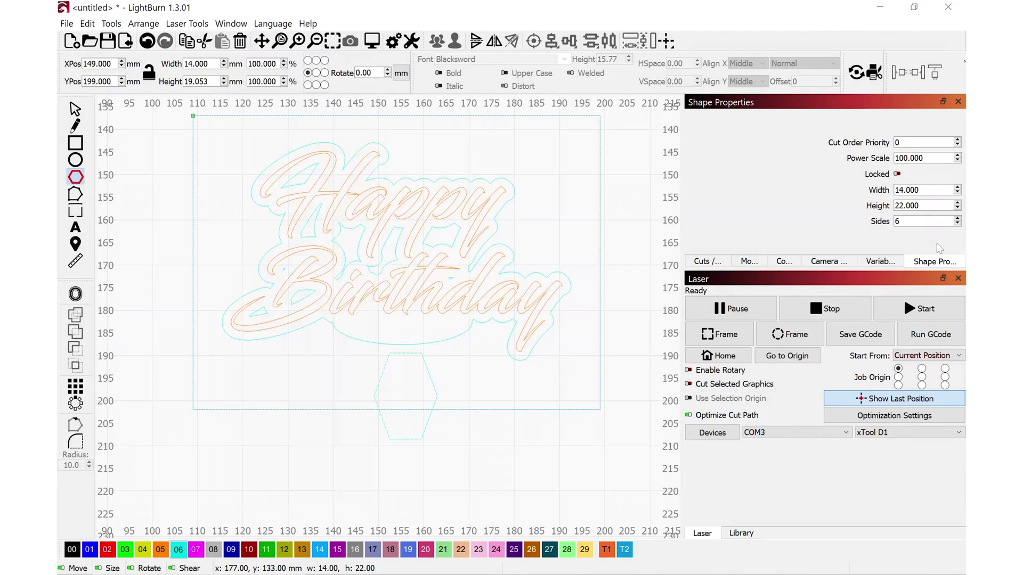
left_click(957, 225)
left_click(957, 224)
left_click(957, 224)
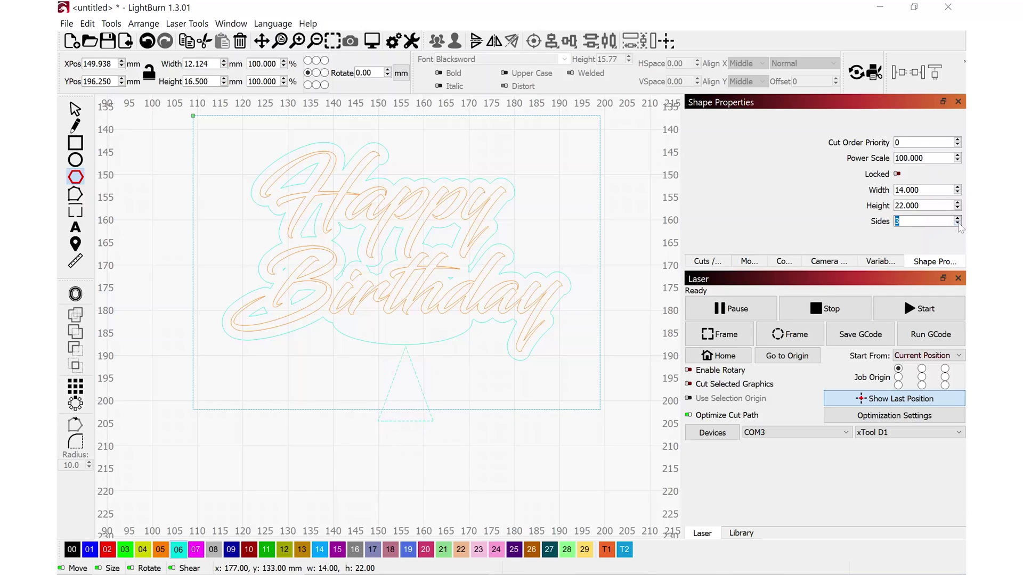
Rotate the triangle to point downward and move it up so its wide end overlaps the rounded bottom of the outline.
left_click(75, 110)
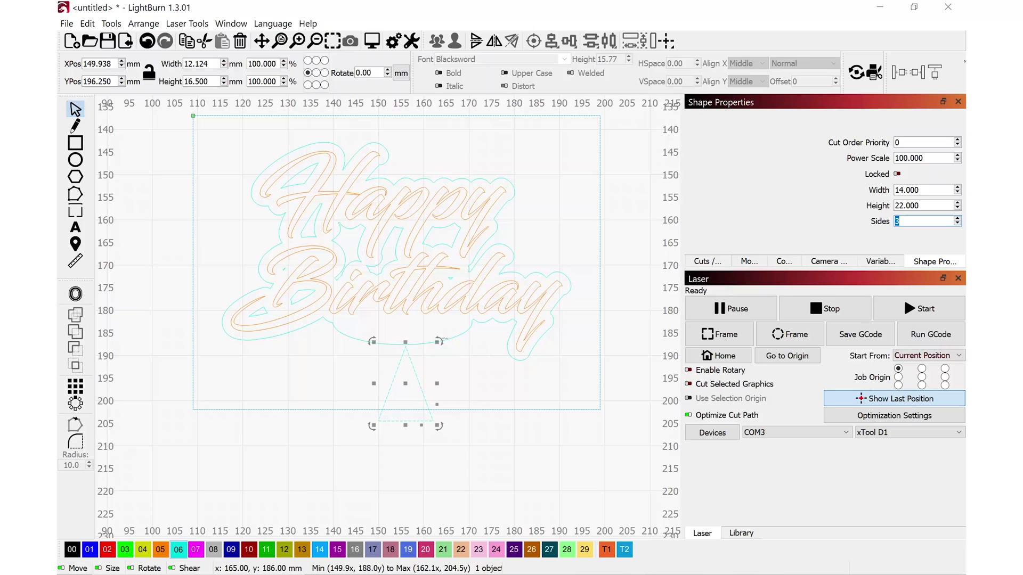
left_click_drag(442, 341, 326, 478)
left_click_drag(406, 389, 403, 371)
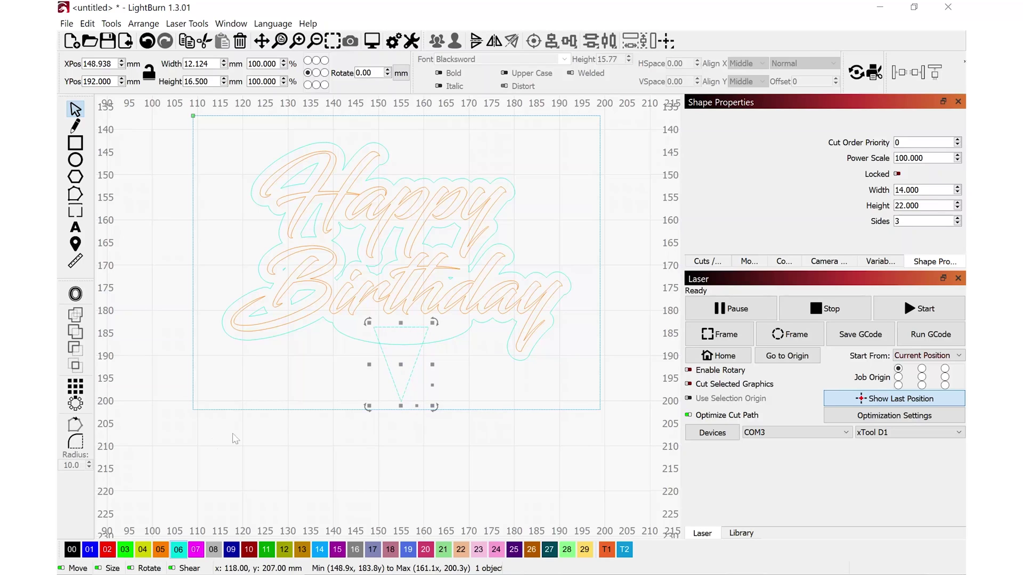
Round the triangle's lower tip with a corner radius of 1 mm.
left_click(76, 441)
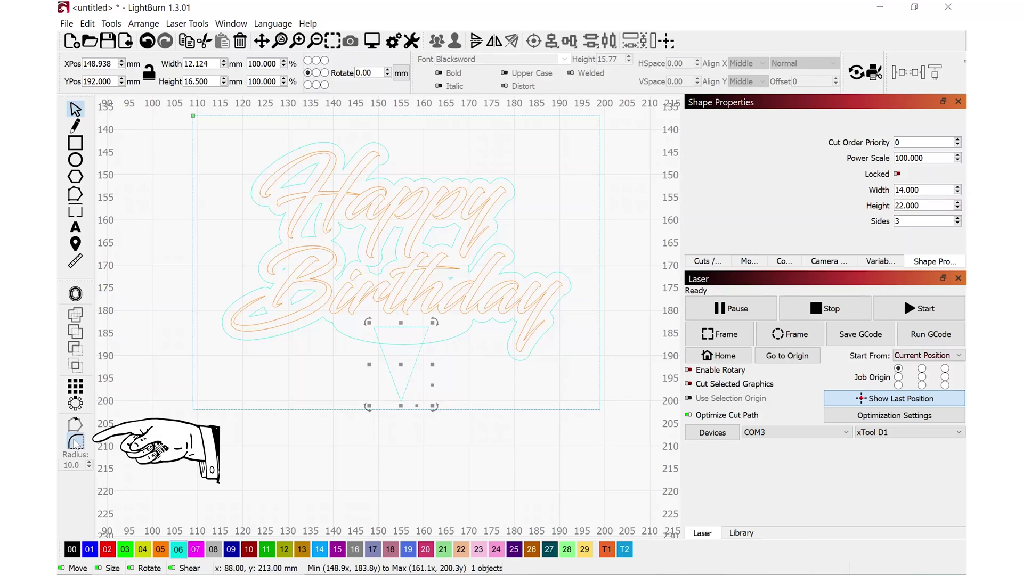
left_click_drag(79, 465, 62, 466)
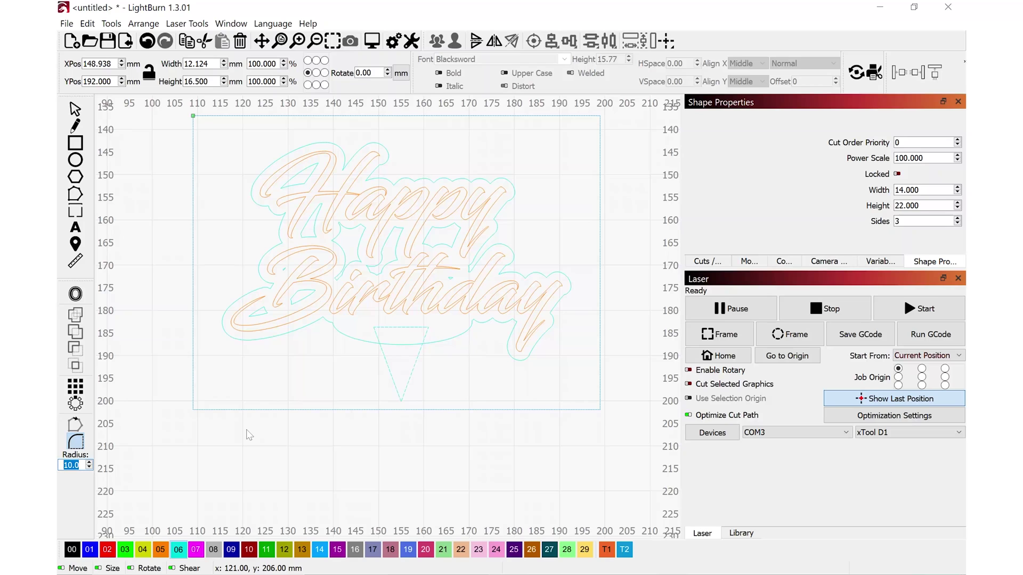
type("1")
scroll(400, 400, "up", 3)
scroll(409, 408, "up", 3)
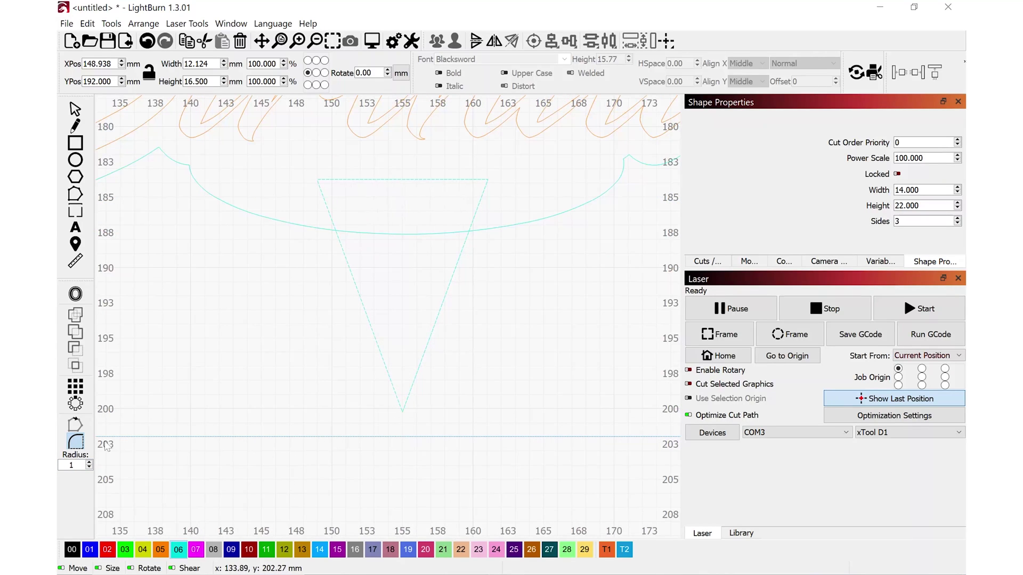
left_click(402, 411)
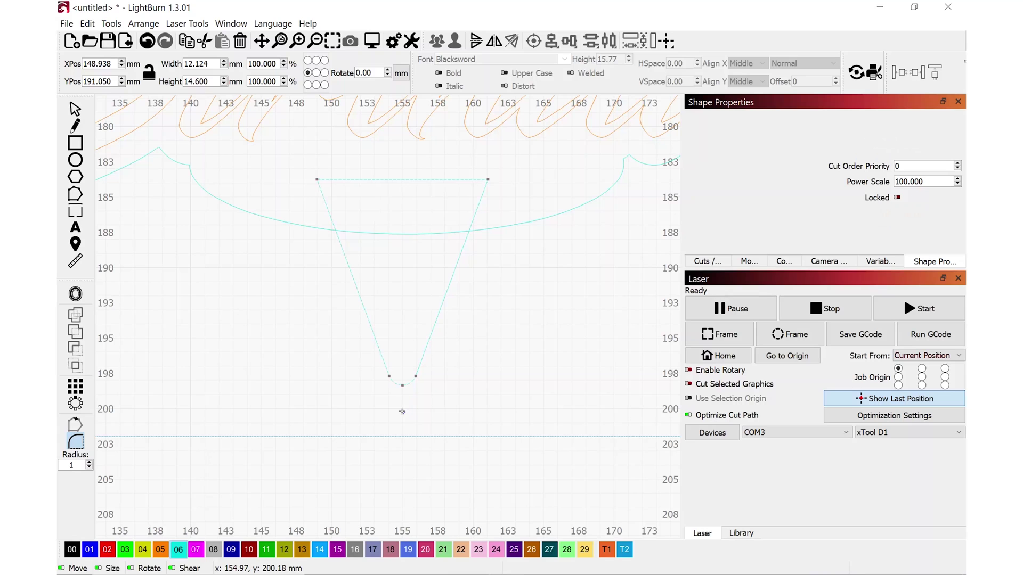
Weld the rounded triangle and the lettering outline into a single shape.
scroll(406, 383, "down", 5)
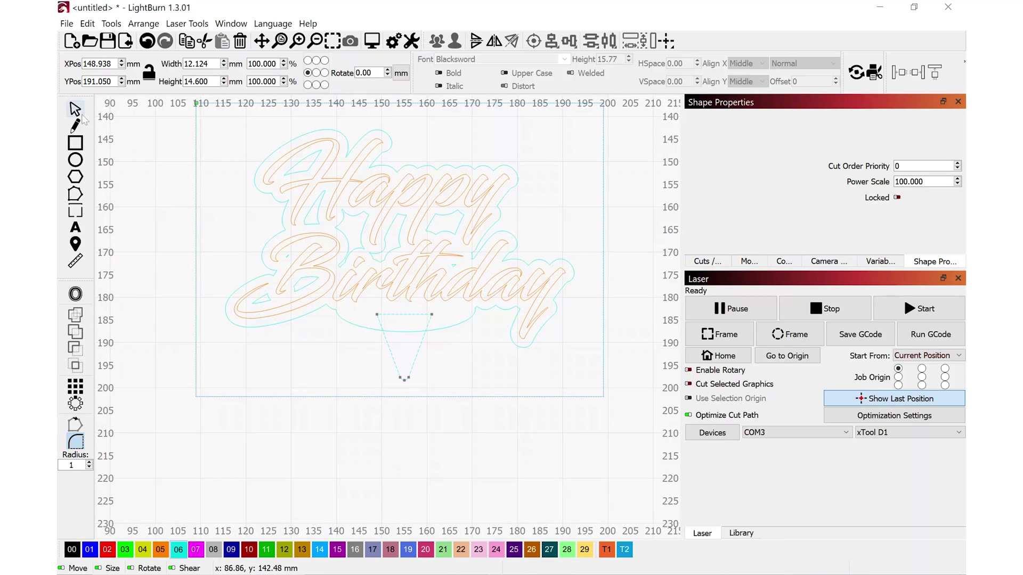
left_click(75, 109)
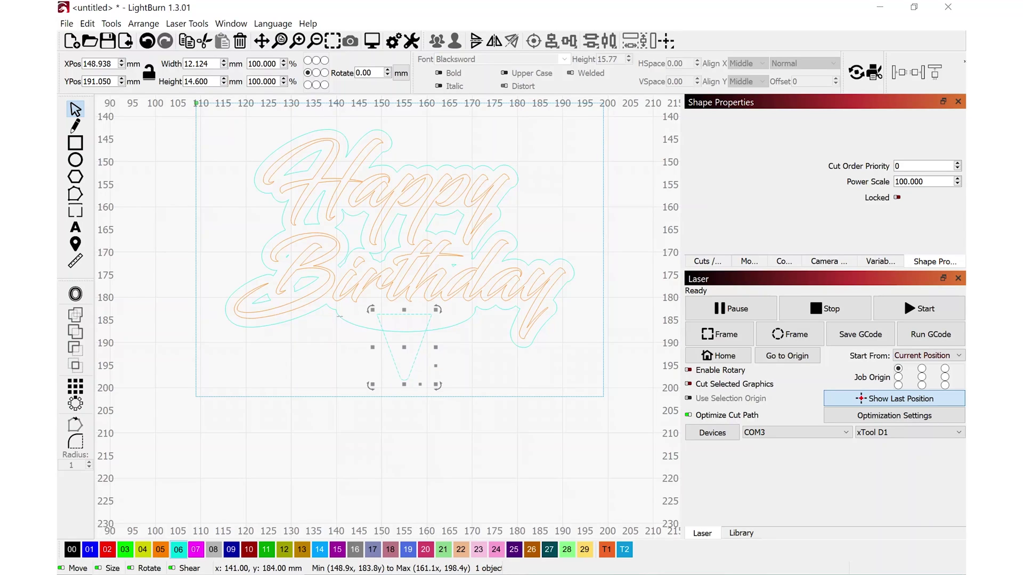
left_click(339, 317, "shift")
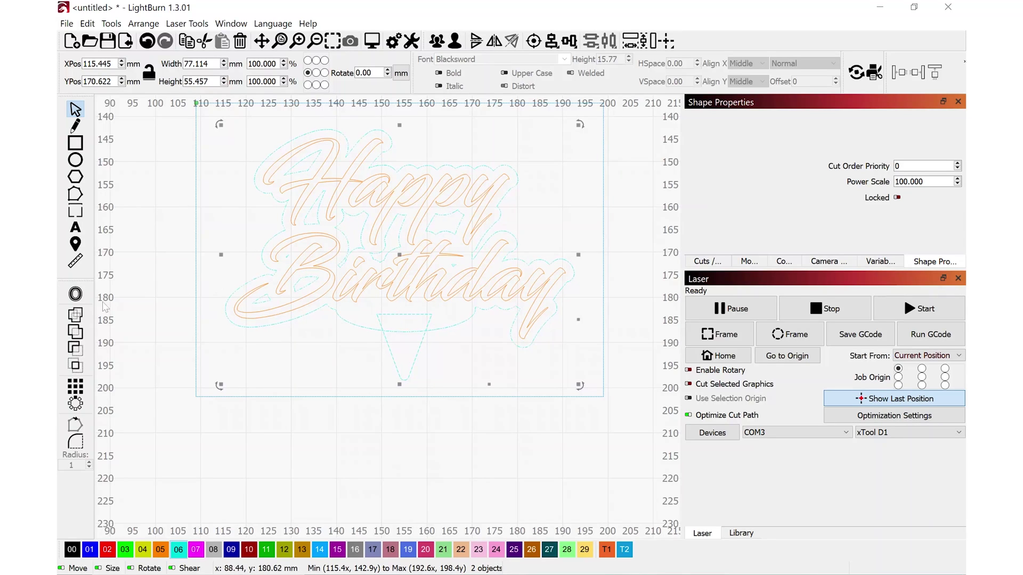
left_click(75, 315)
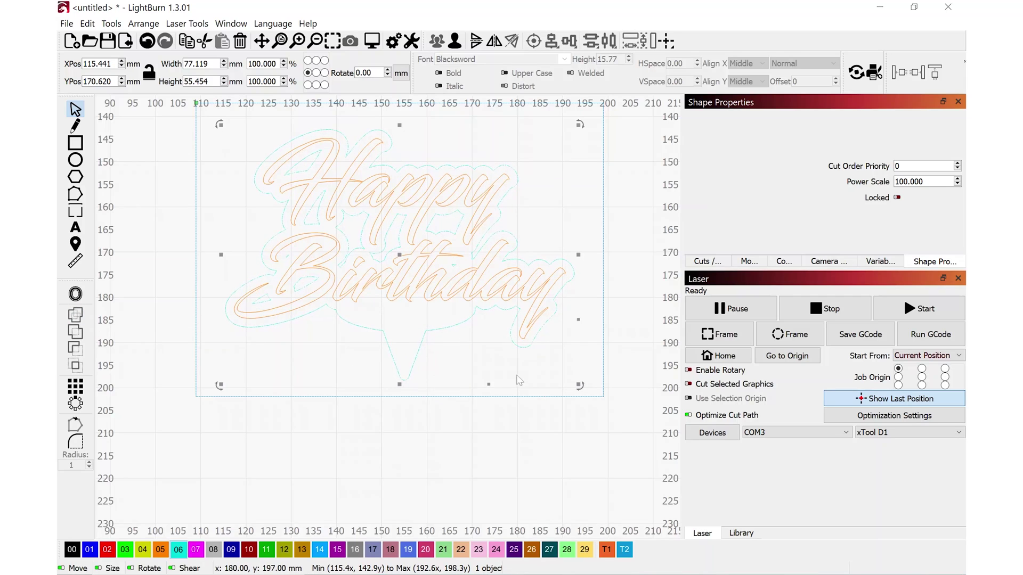
Review the finished design and check the cut settings of fill layer C05 and line layer C06.
scroll(536, 341, "down", 3)
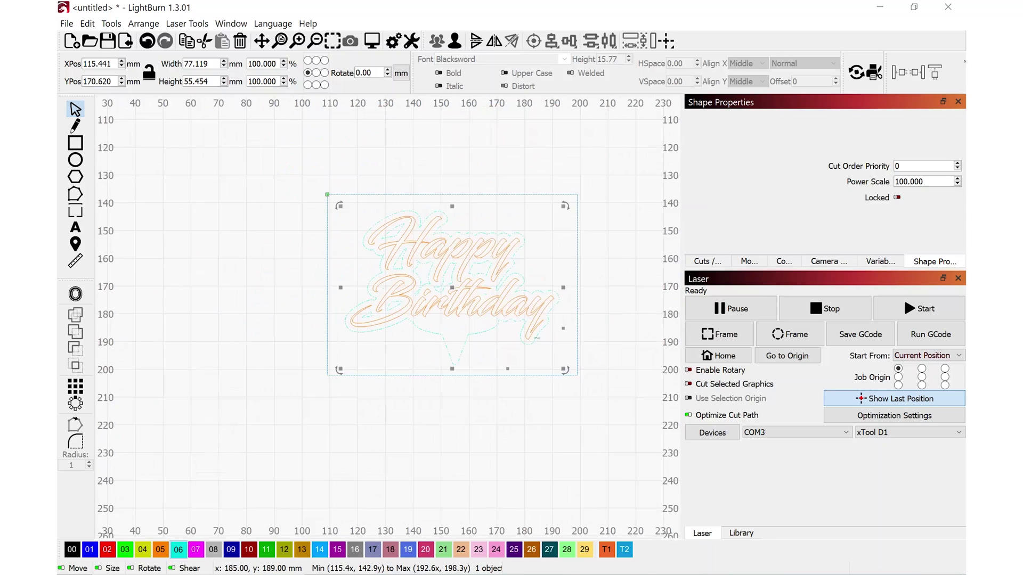
scroll(533, 346, "up", 3)
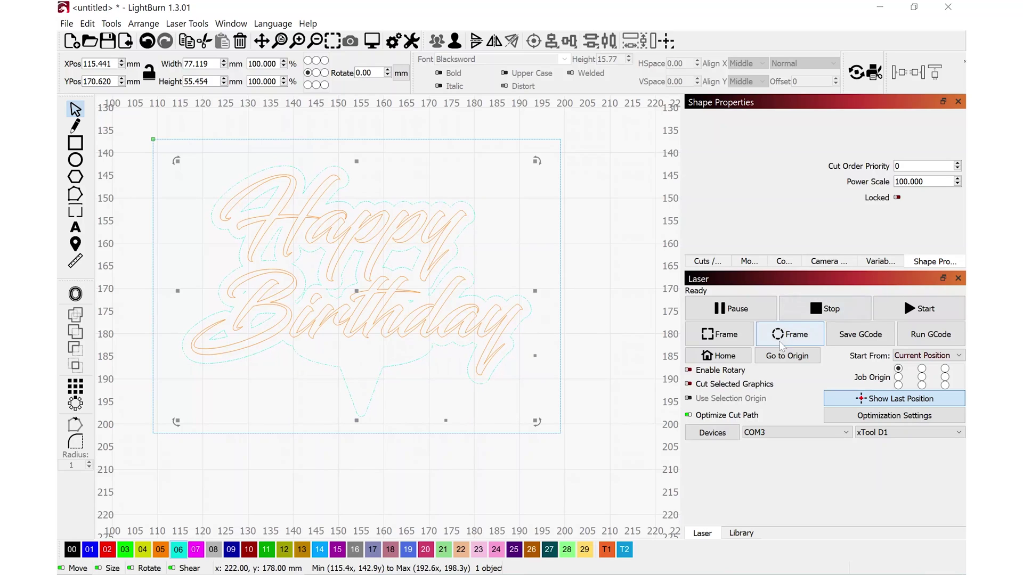
left_click(708, 261)
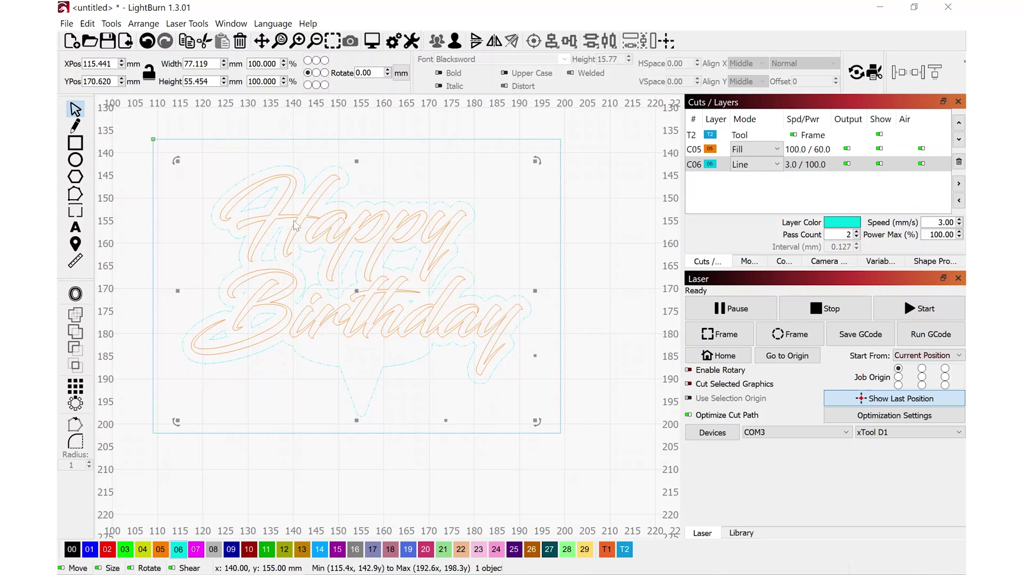
left_click(807, 154)
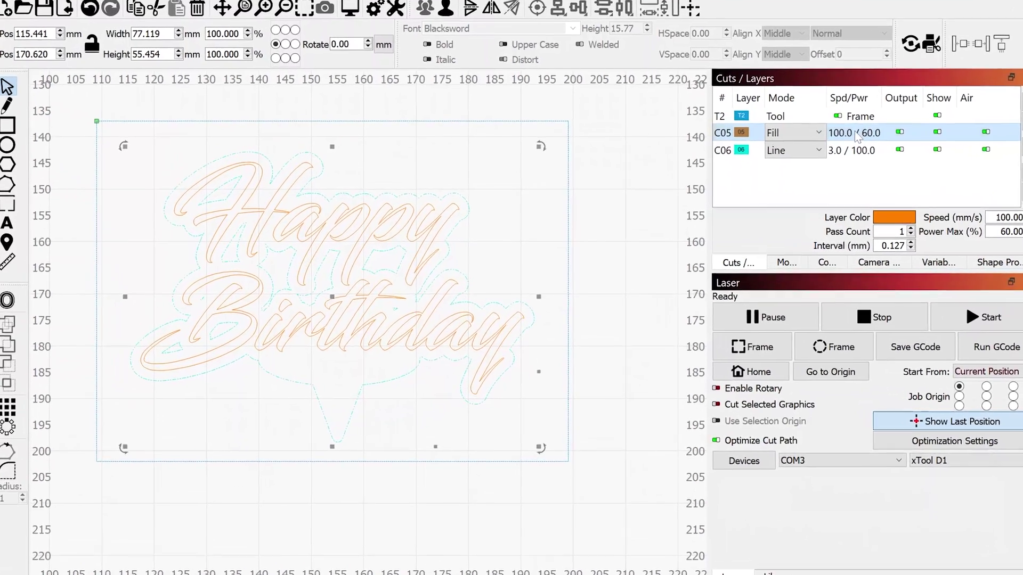
double_click(855, 132)
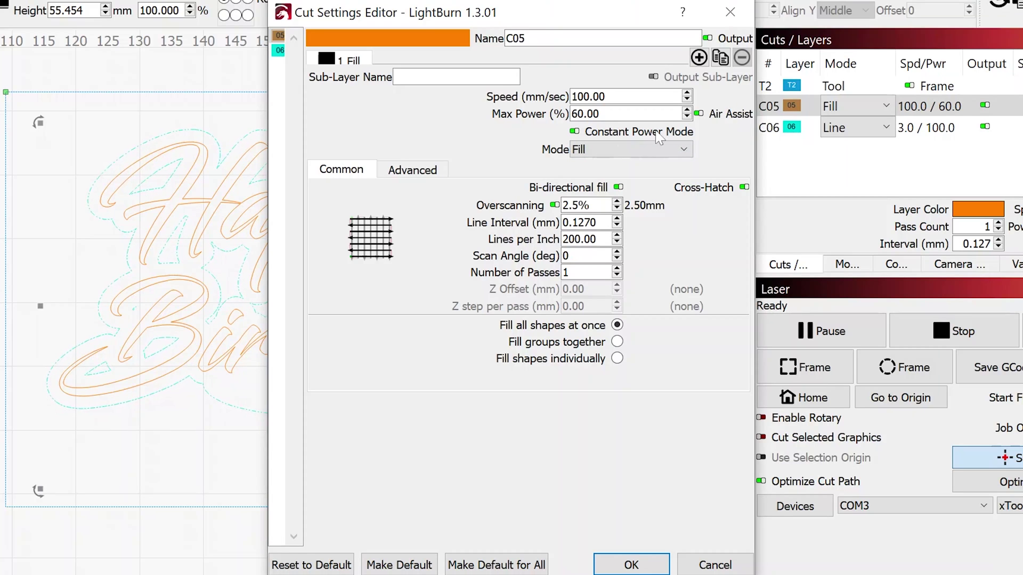
left_click(634, 563)
left_click(810, 165)
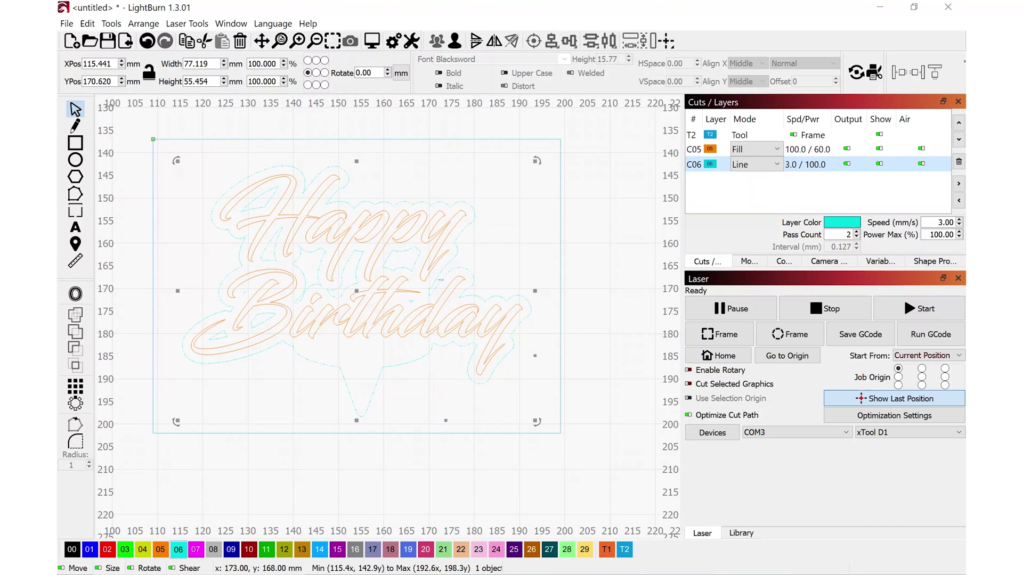